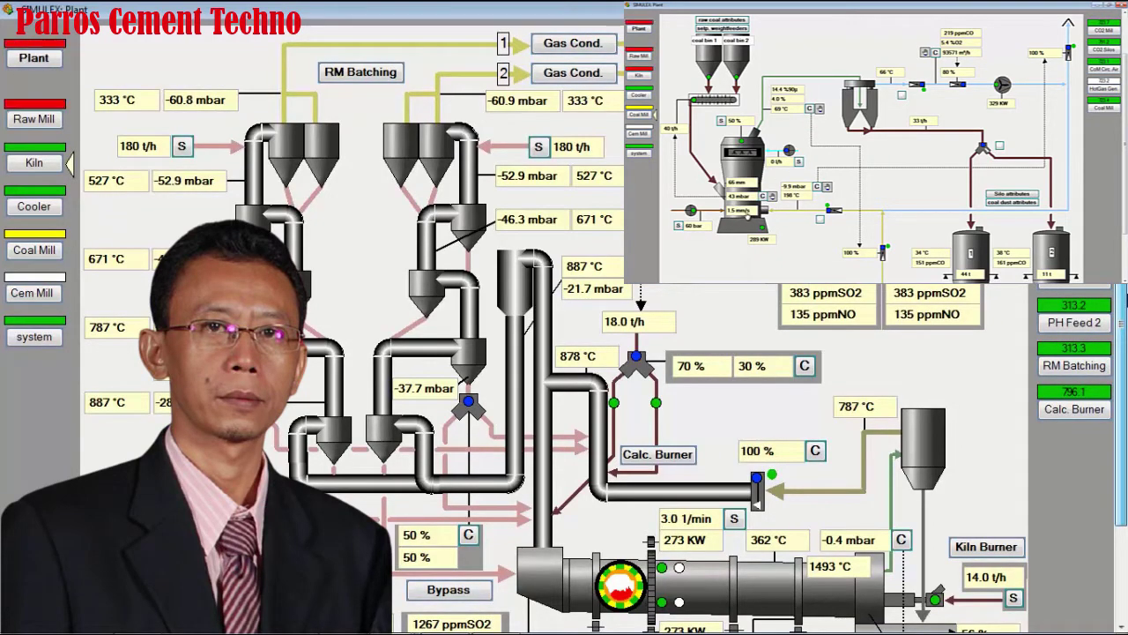
- Set the main kiln burner's coal feed setpoint (F792.05) to 14 t/h
drag(1124, 300, 1124, 357)
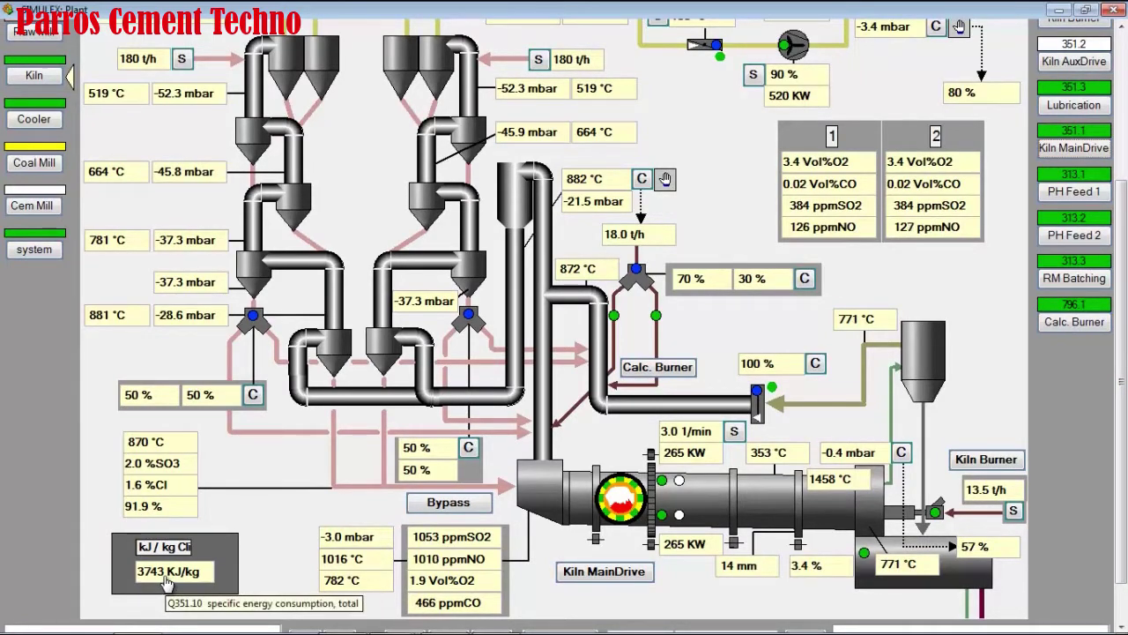
drag(1119, 450, 1122, 438)
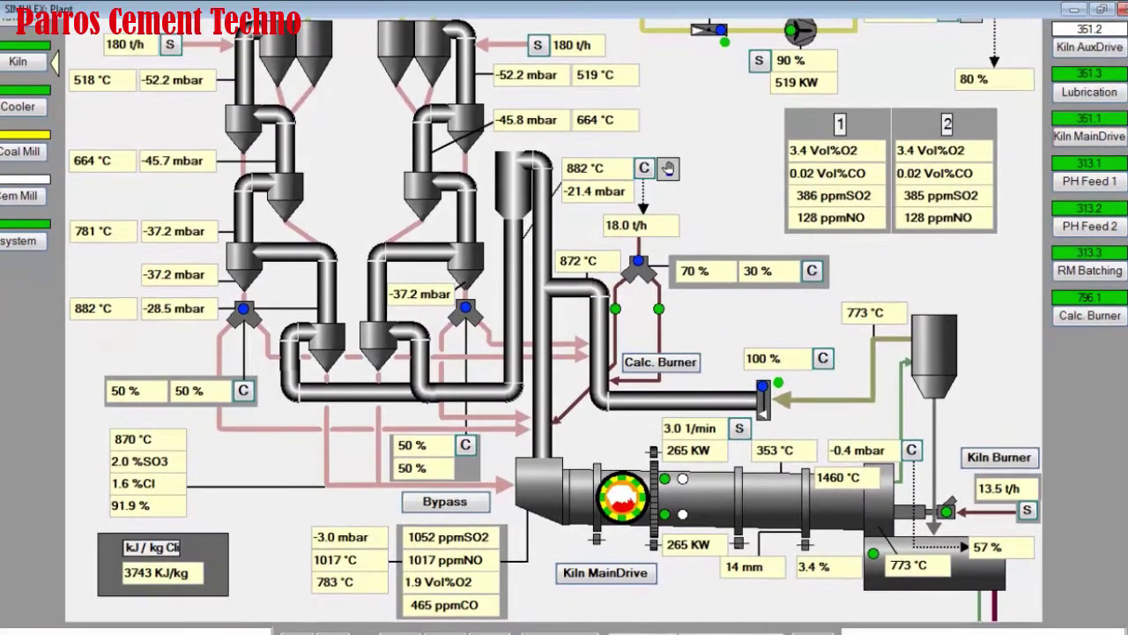
click(1027, 509)
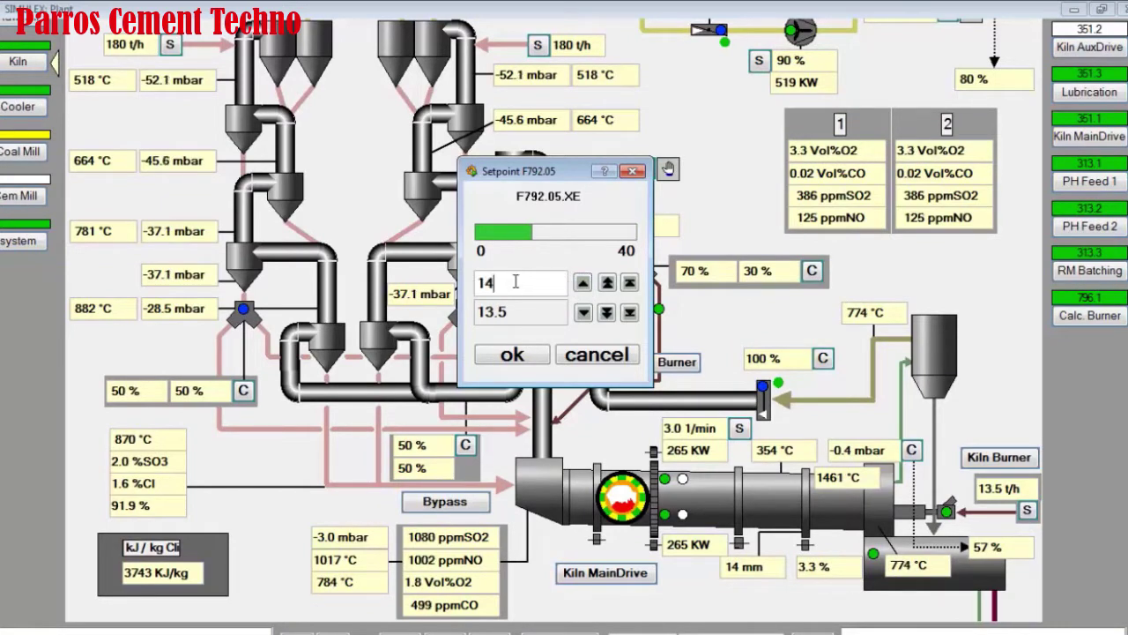
click(532, 356)
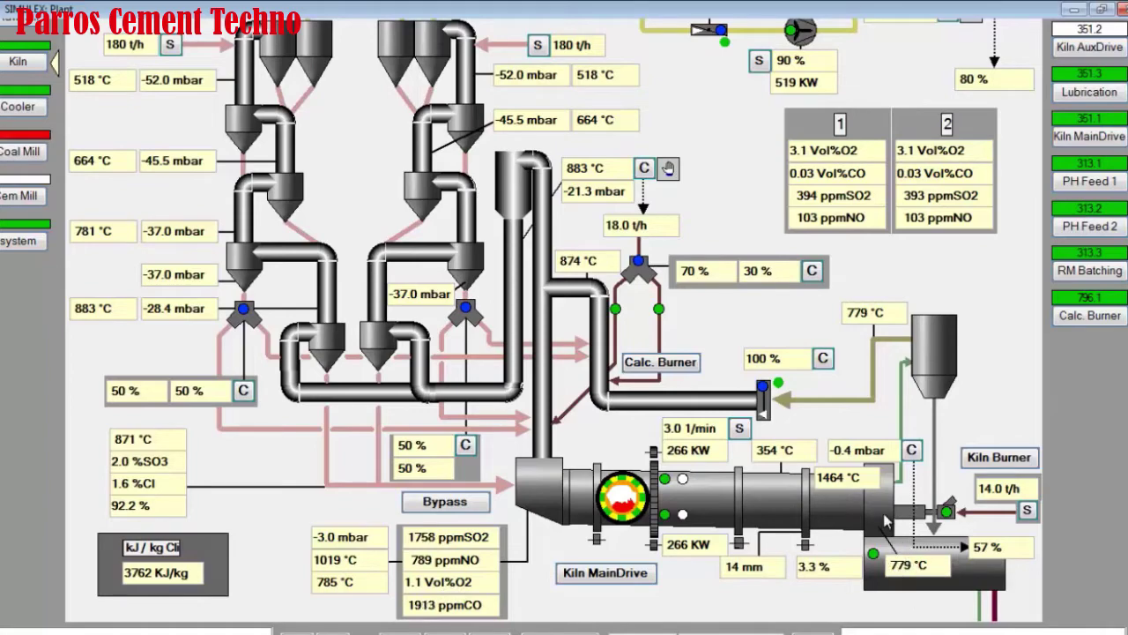
- Switch to the coal mill view and set the mill feed output of controller P723.01 to 42 t/h
scroll(564, 335, up, 3)
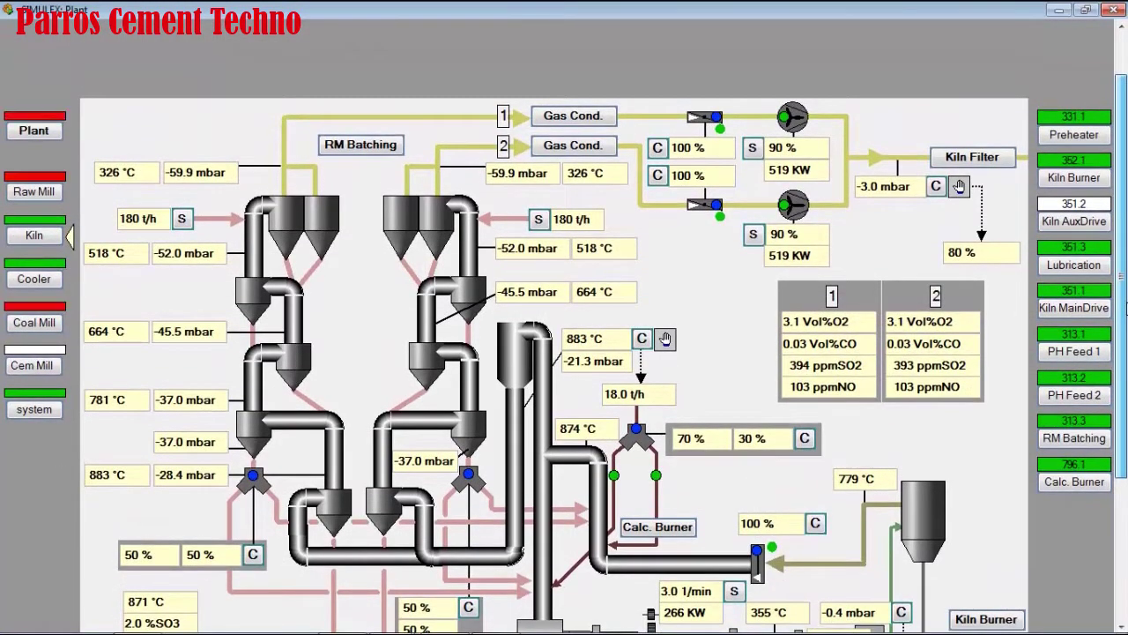
click(34, 326)
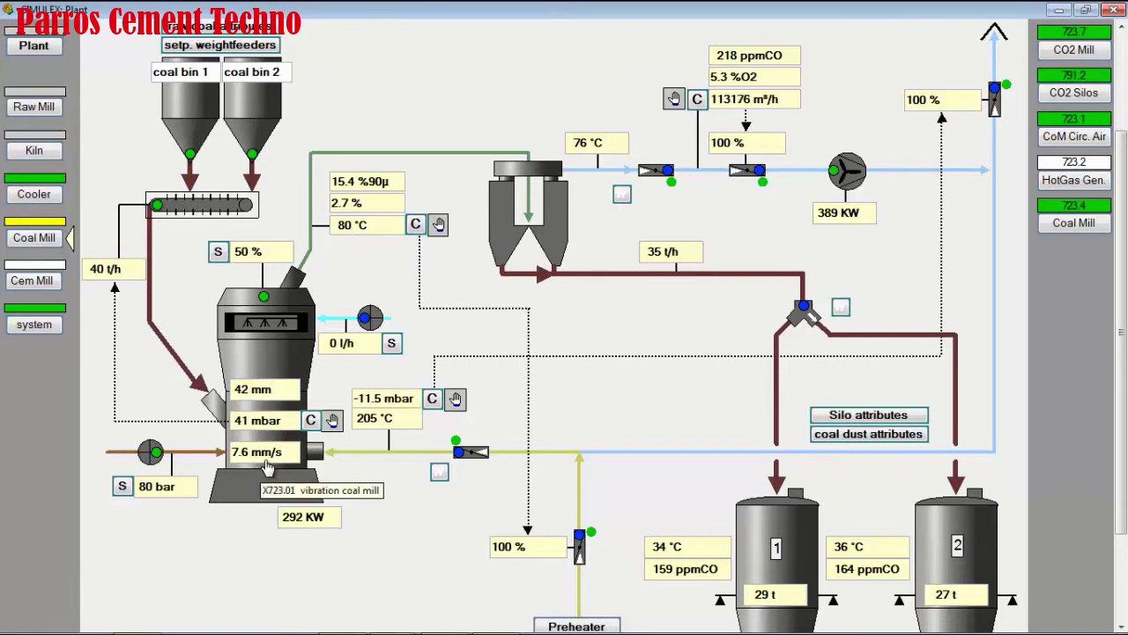
click(310, 420)
click(492, 472)
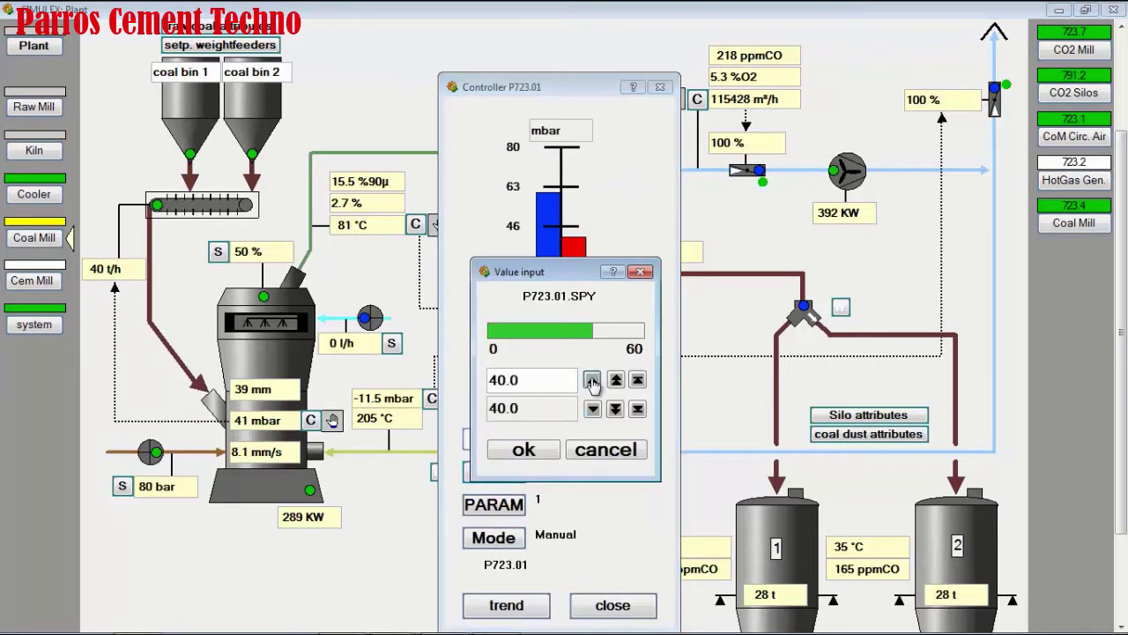
click(524, 450)
click(612, 605)
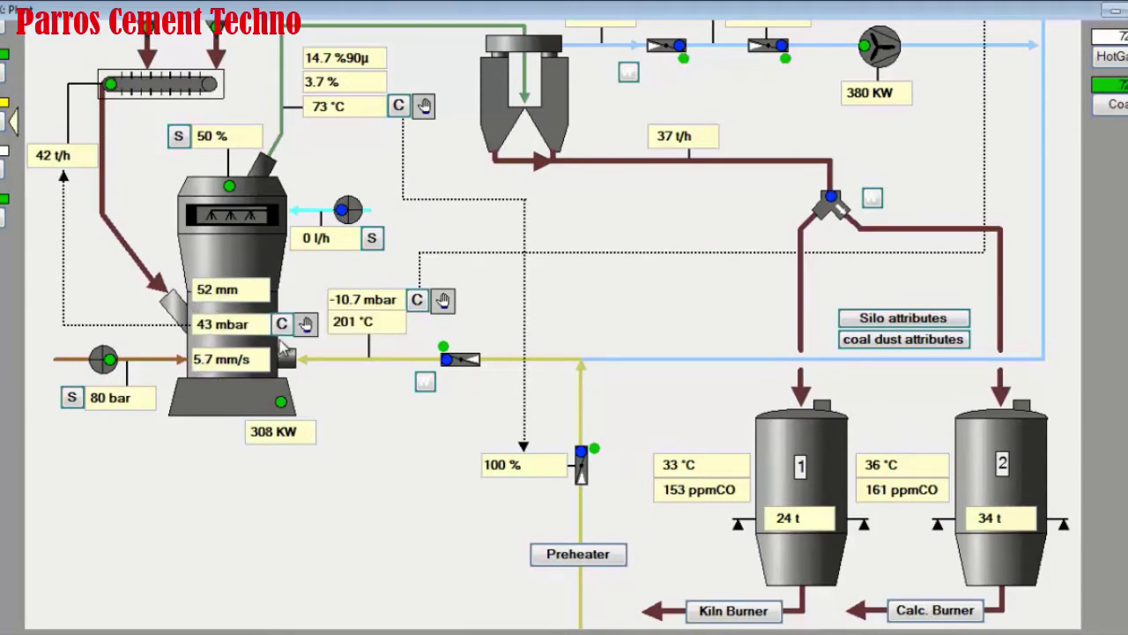
- Raise the coal mill feed output of controller P723.01 to 43 t/h and close the controller
click(284, 325)
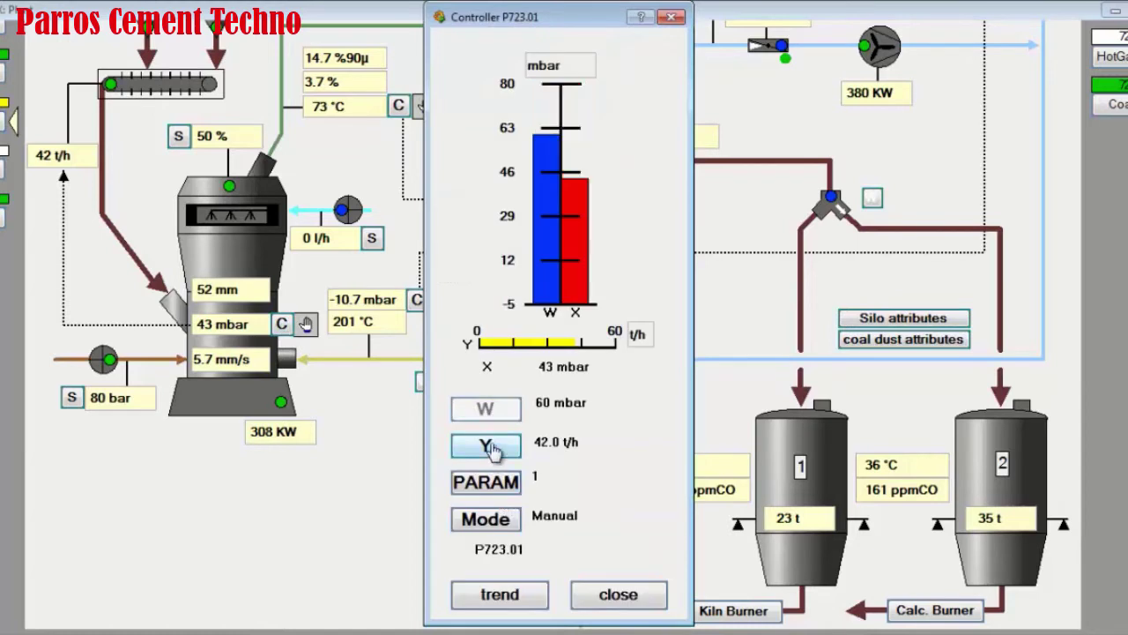
click(491, 443)
click(595, 344)
click(517, 420)
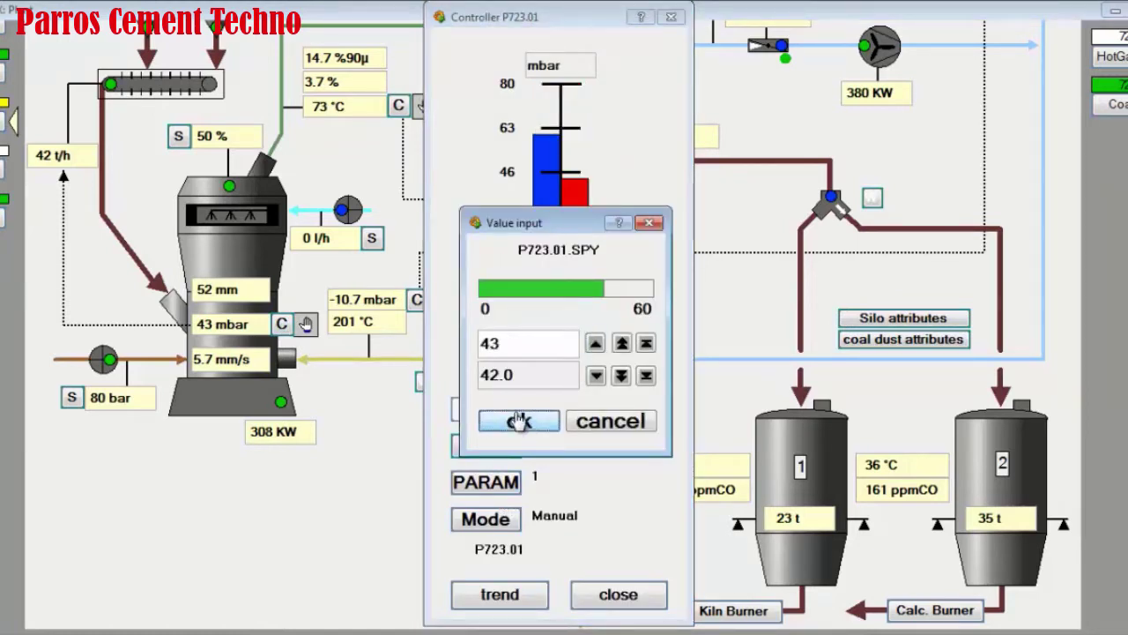
click(608, 595)
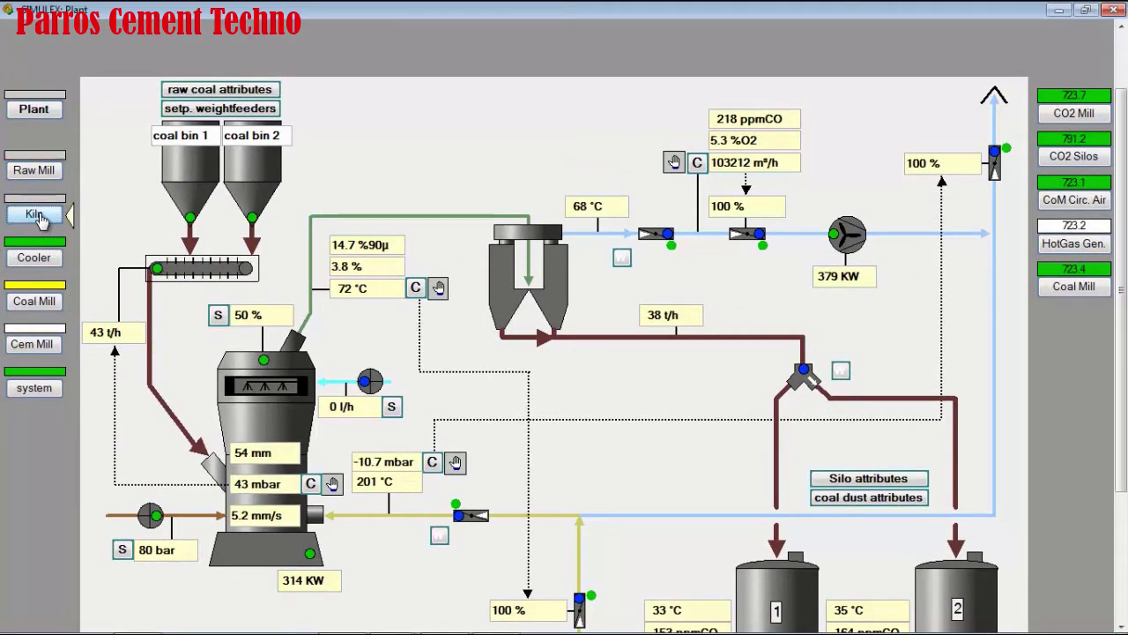
- Return to the kiln view and check the kiln inlet gas analysis, the energy consumption and the hot meal's degree of carbonisation
click(35, 215)
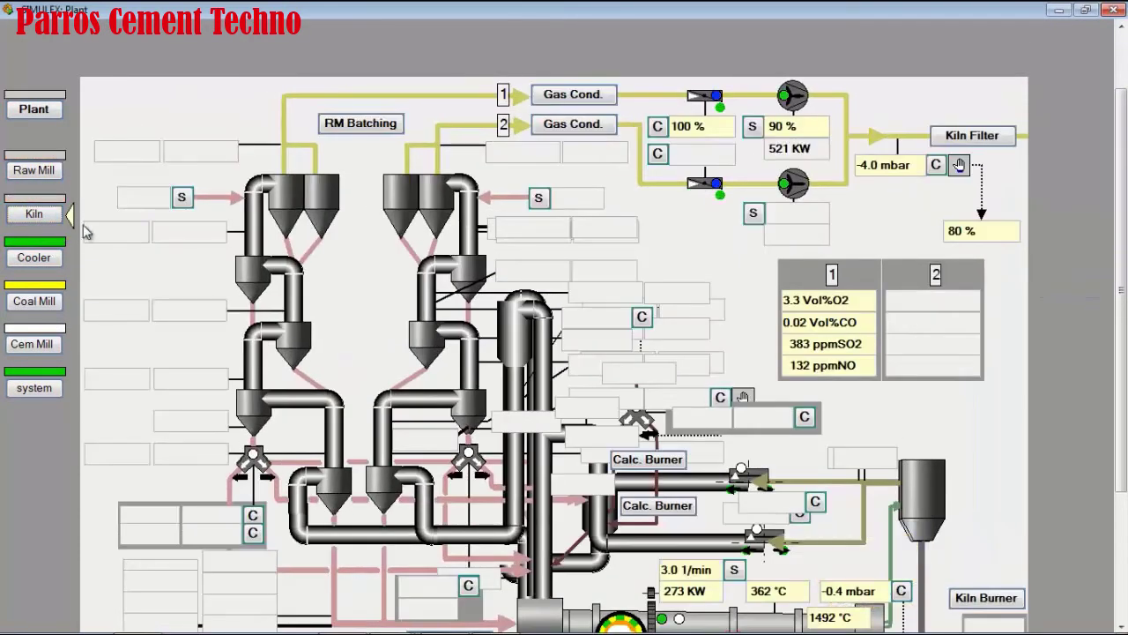
mouse_move(1123, 255)
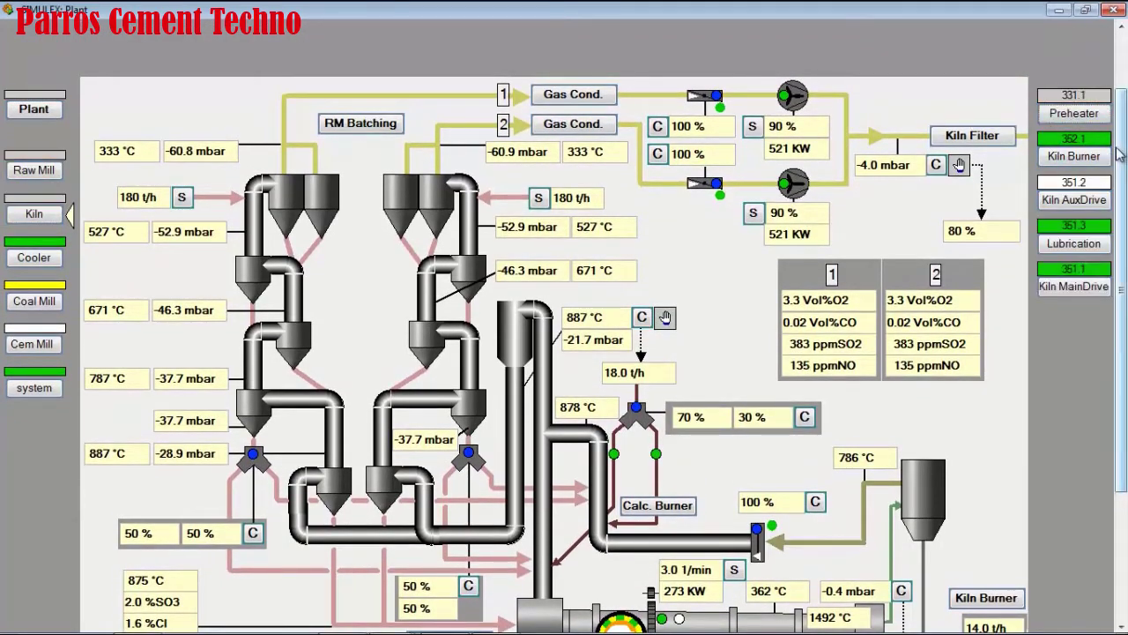
scroll(1124, 186, down, 2)
scroll(1125, 187, down, 3)
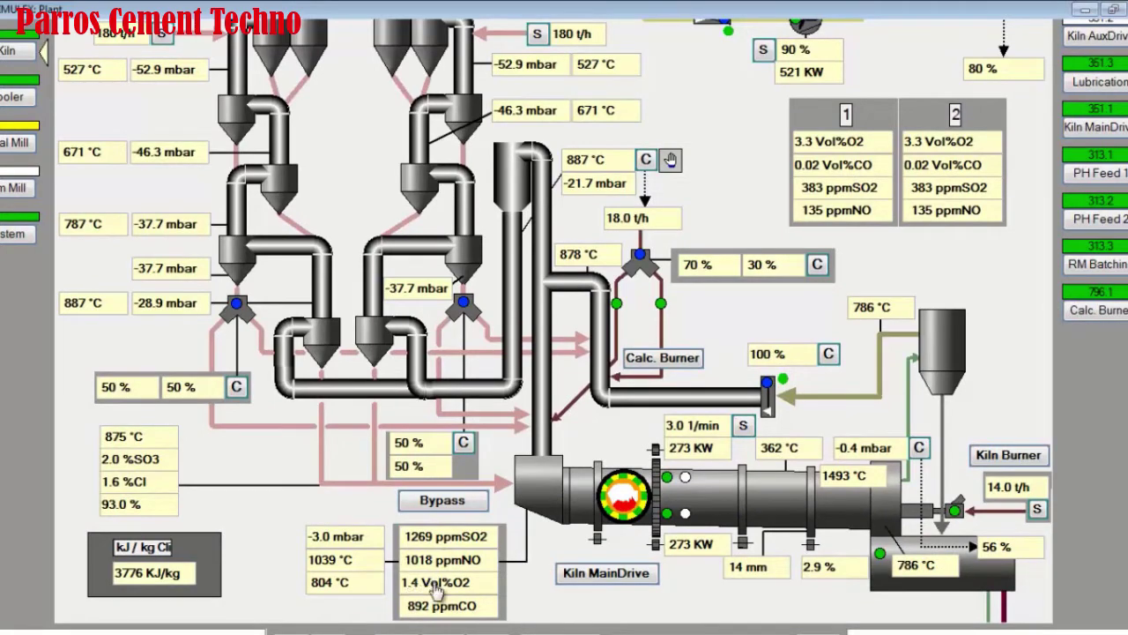
scroll(1127, 313, up, 5)
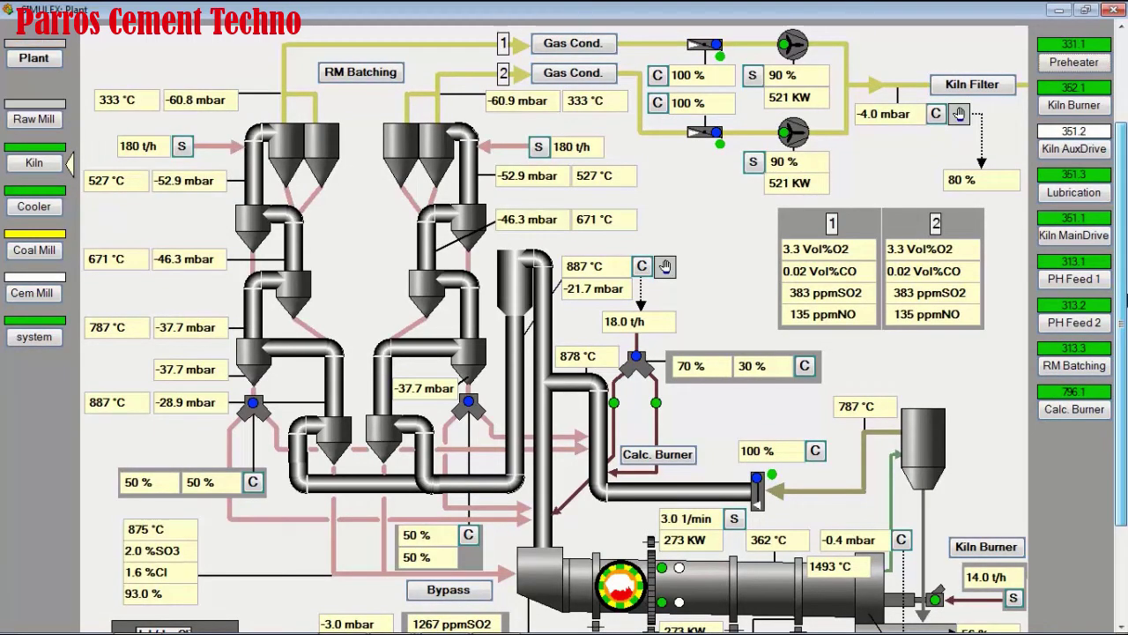
drag(1125, 299, 1125, 357)
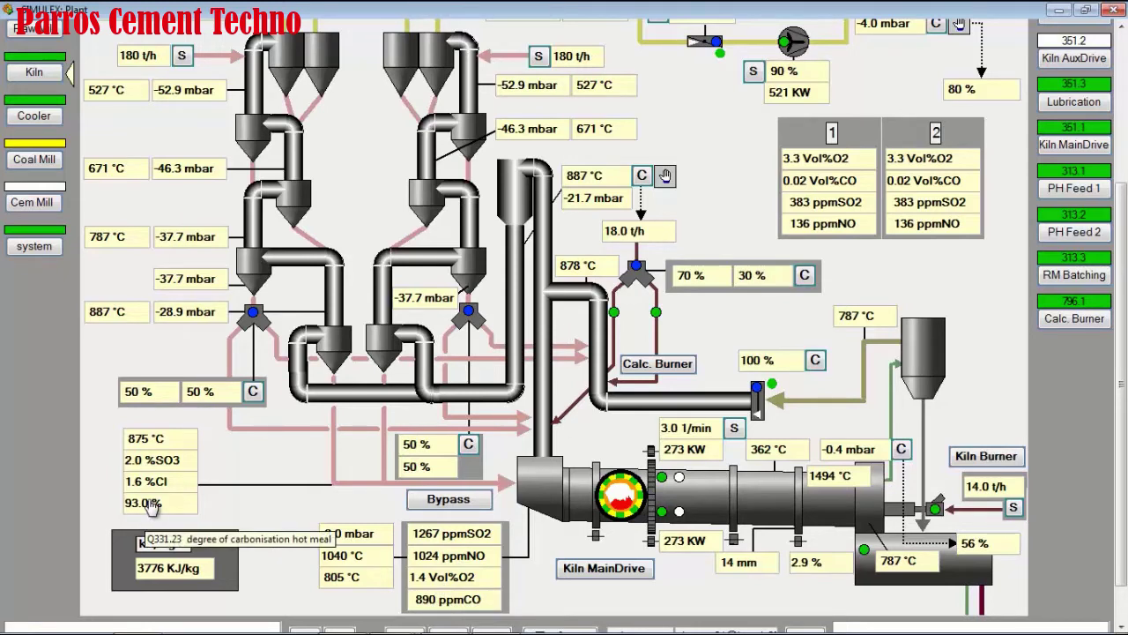
- Set the speed of the preheater fan on string 1 (S331.01) to 95 %
scroll(152, 504, up, 3)
click(642, 288)
click(582, 401)
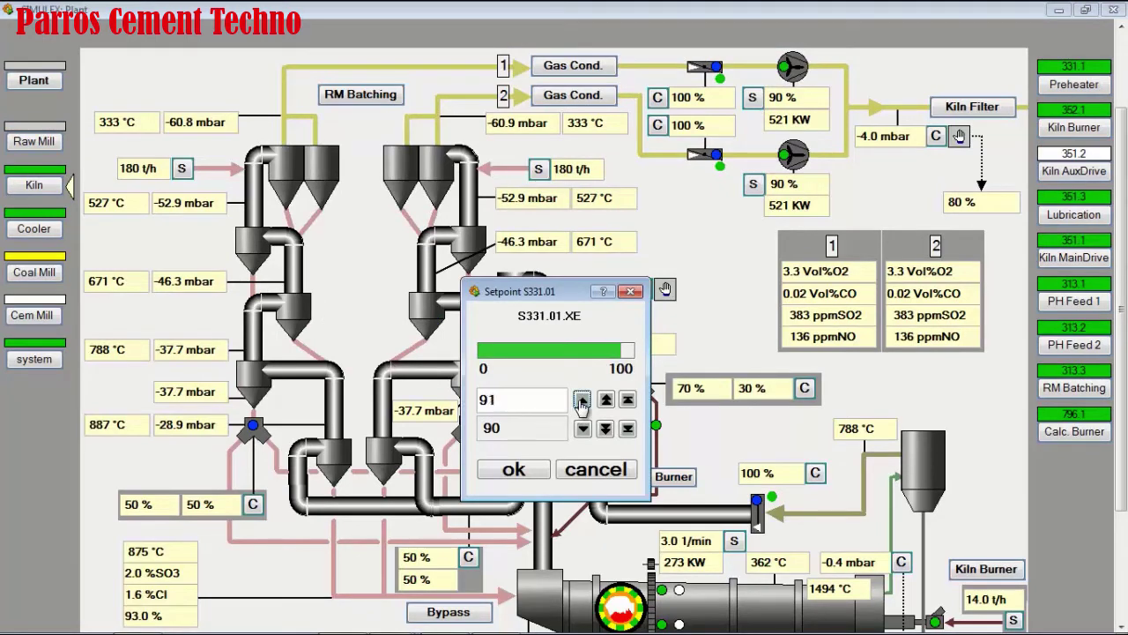
click(581, 401)
click(582, 401)
click(581, 401)
click(581, 401)
click(514, 469)
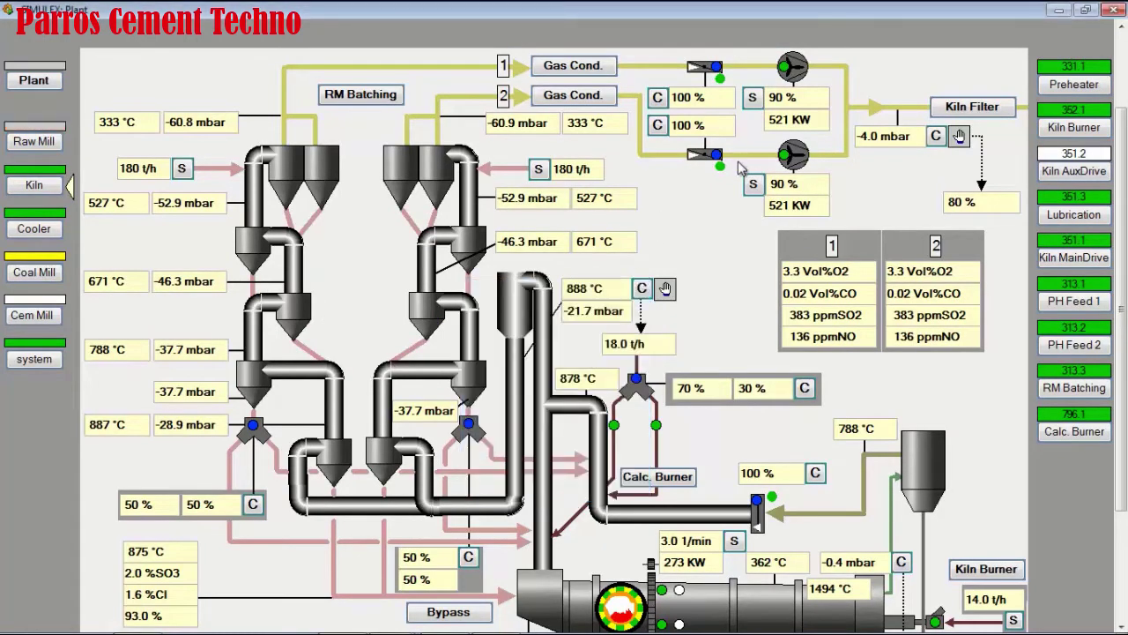
- Set the speed of the preheater fan on string 2 (S335.01) to 95 %
click(753, 183)
click(582, 401)
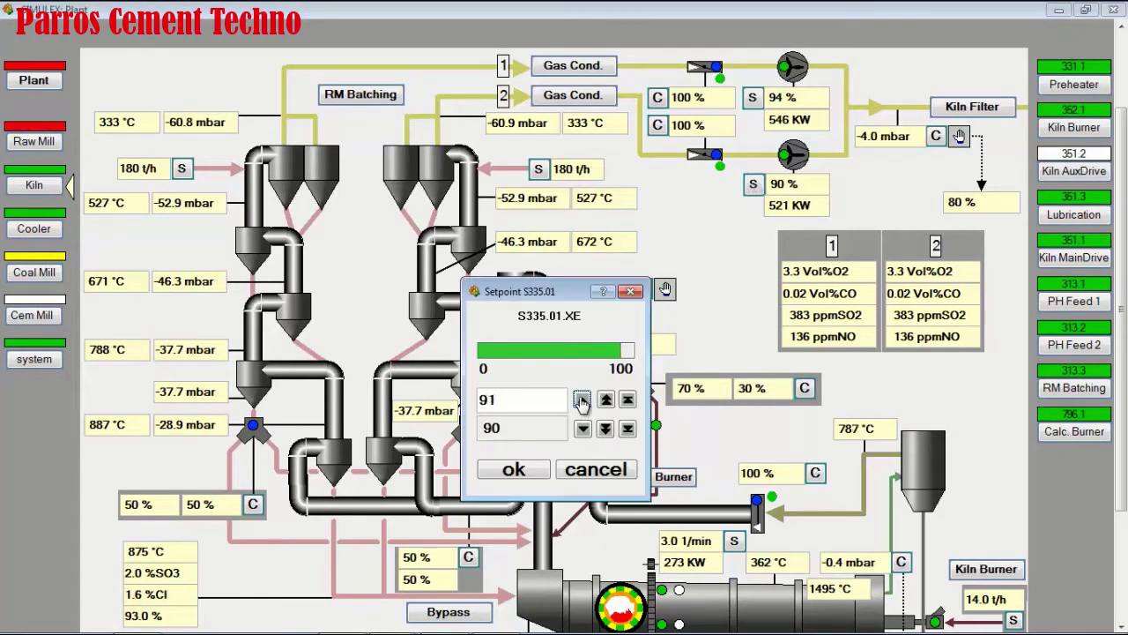
click(582, 401)
click(582, 401)
click(582, 401)
click(582, 401)
click(513, 468)
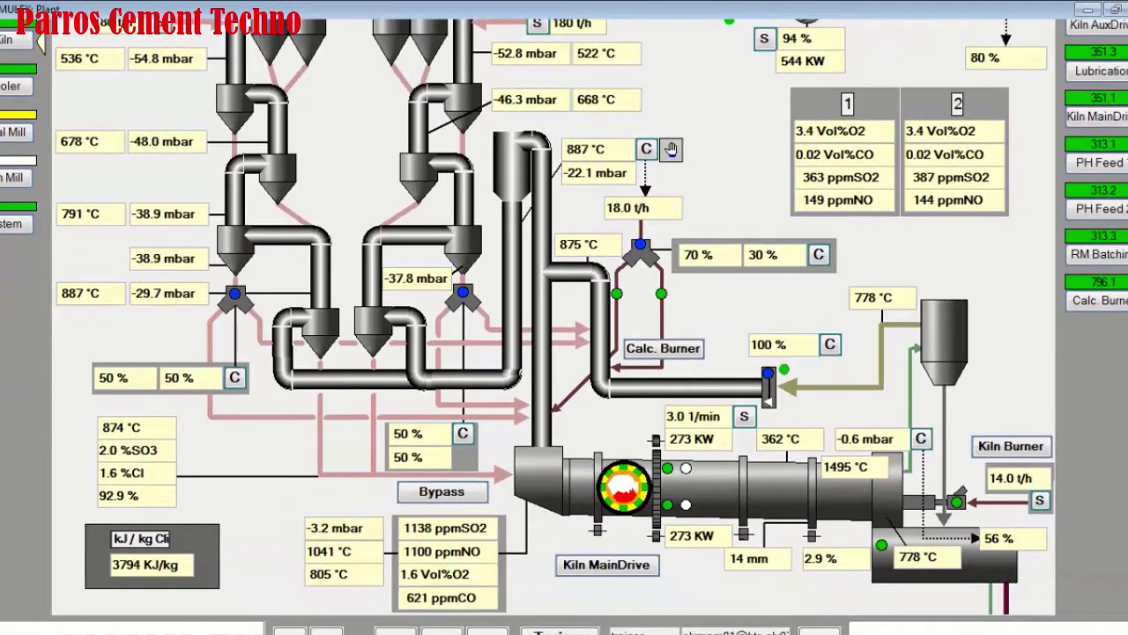
- Increase the main kiln burner's coal feed setpoint (F792.05) to 14.5 t/h
click(1039, 500)
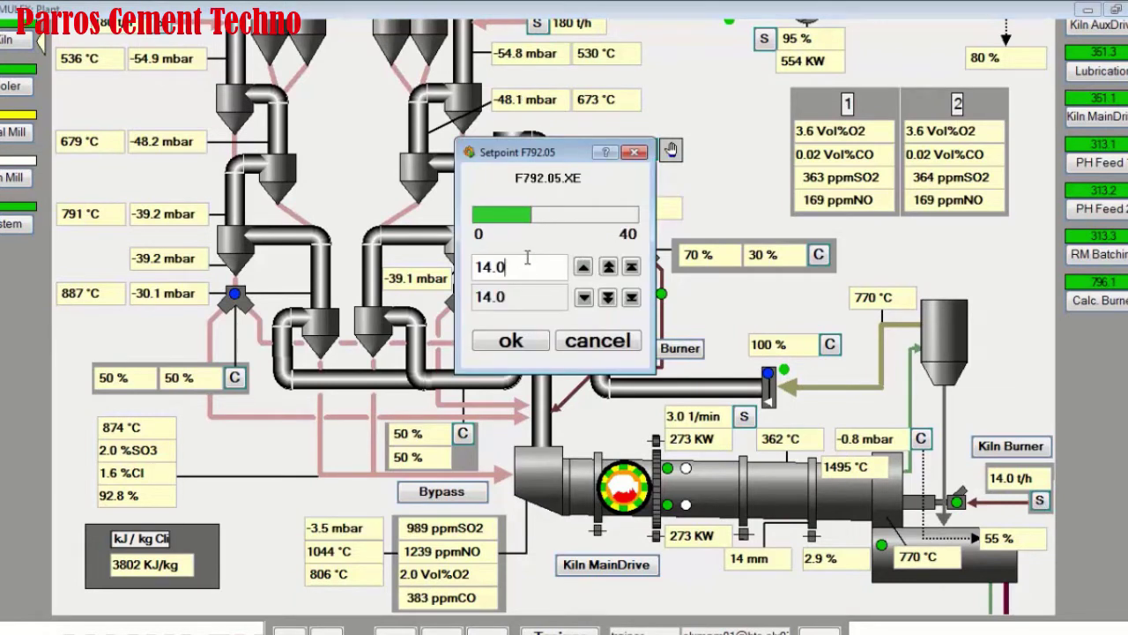
text(5)
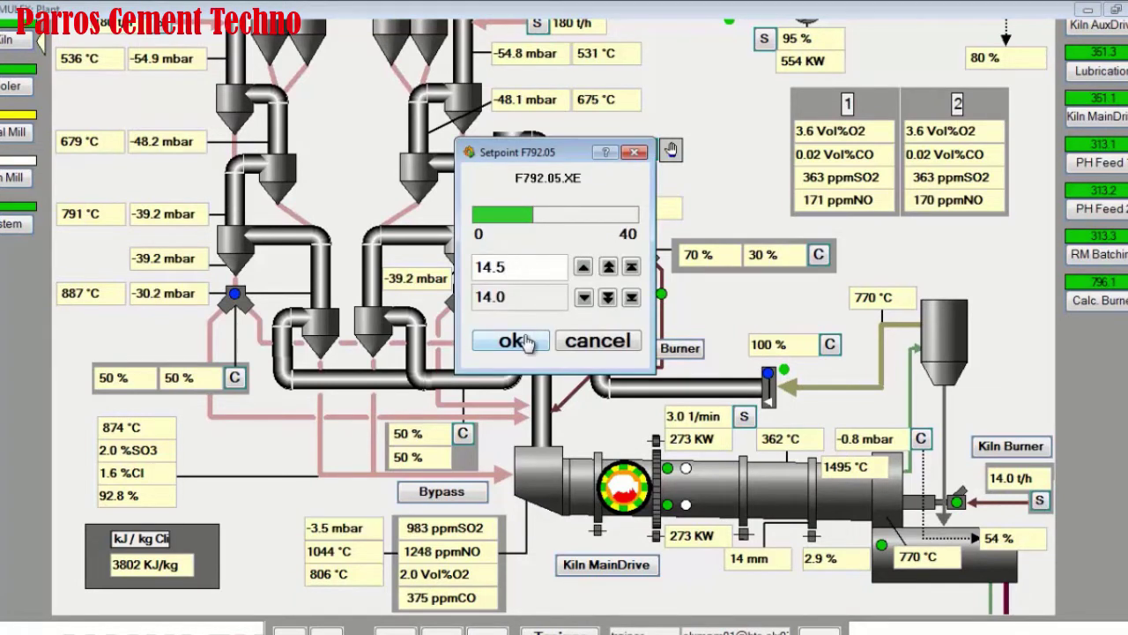
click(520, 341)
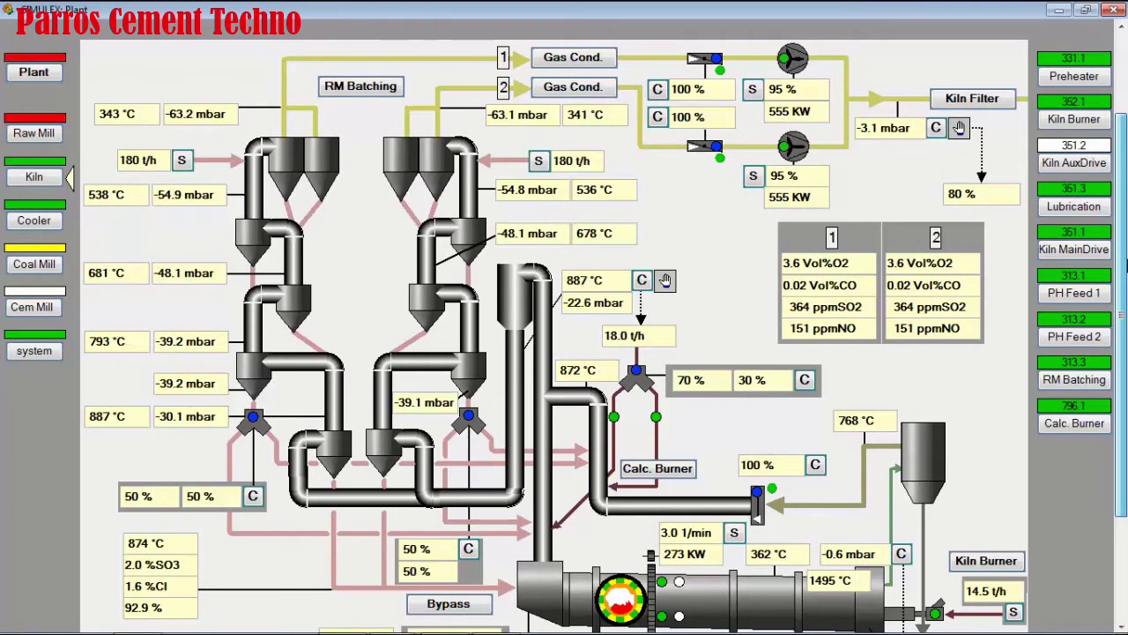
- Check the kiln values, then set the coal mill feed output of controller P723.01 to 44 t/h in the coal mill view
scroll(564, 334, down, 1)
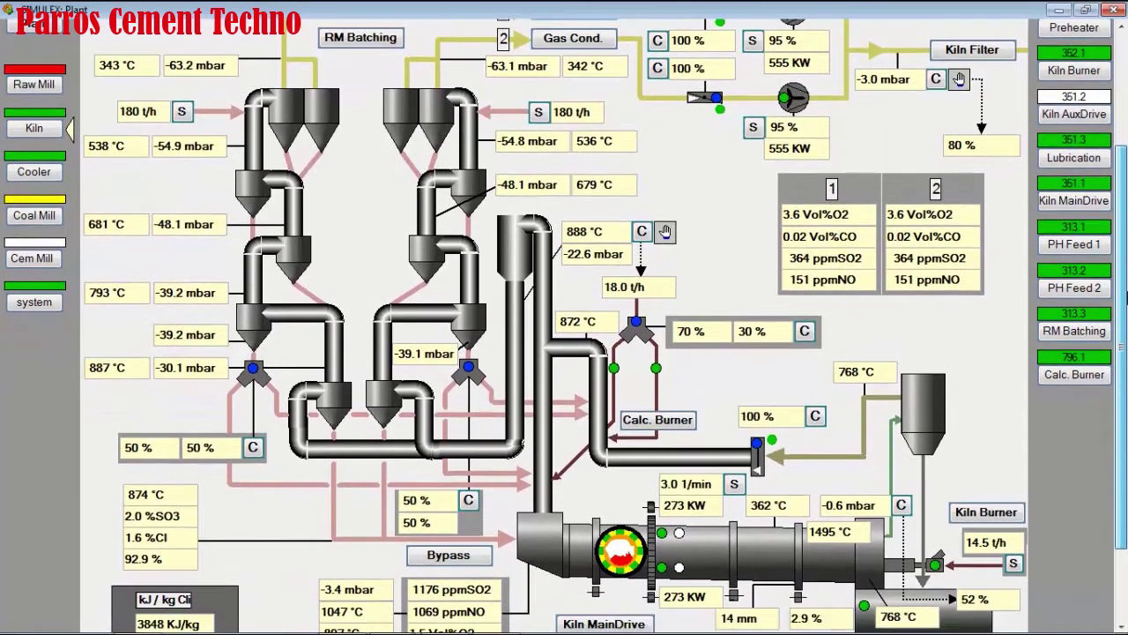
scroll(564, 335, down, 1)
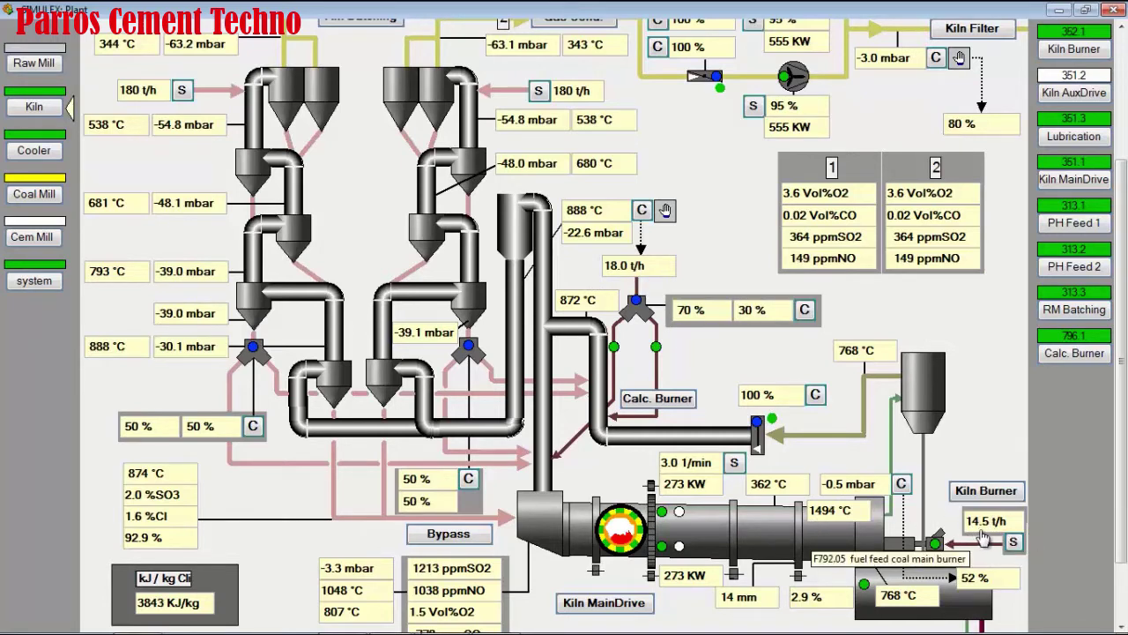
click(29, 201)
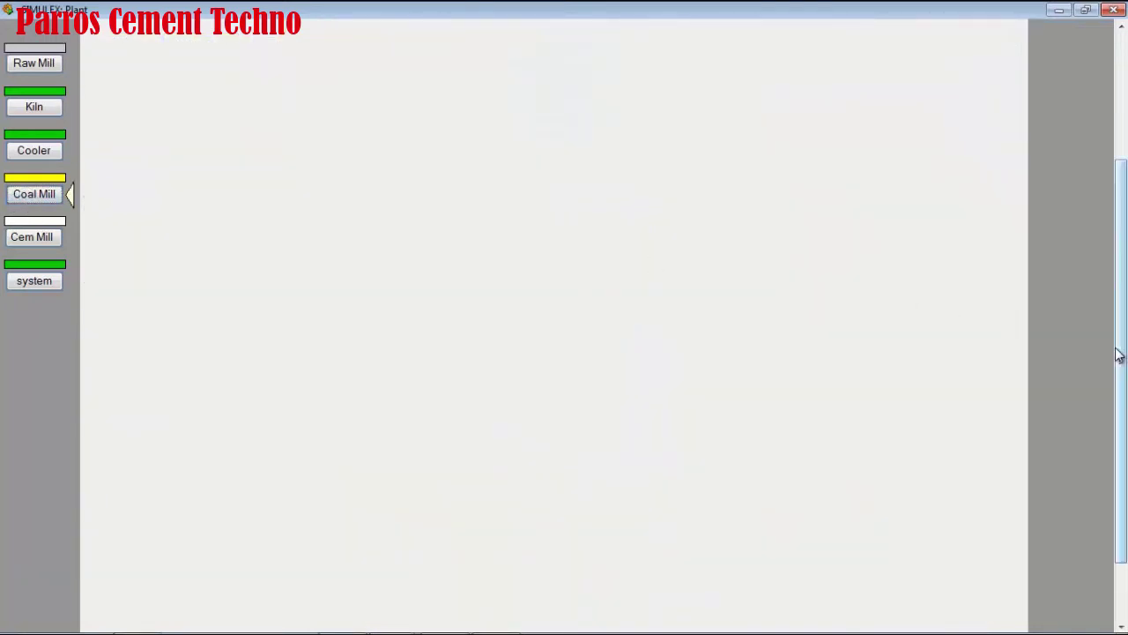
drag(1121, 361, 1121, 339)
scroll(1121, 339, down, 1)
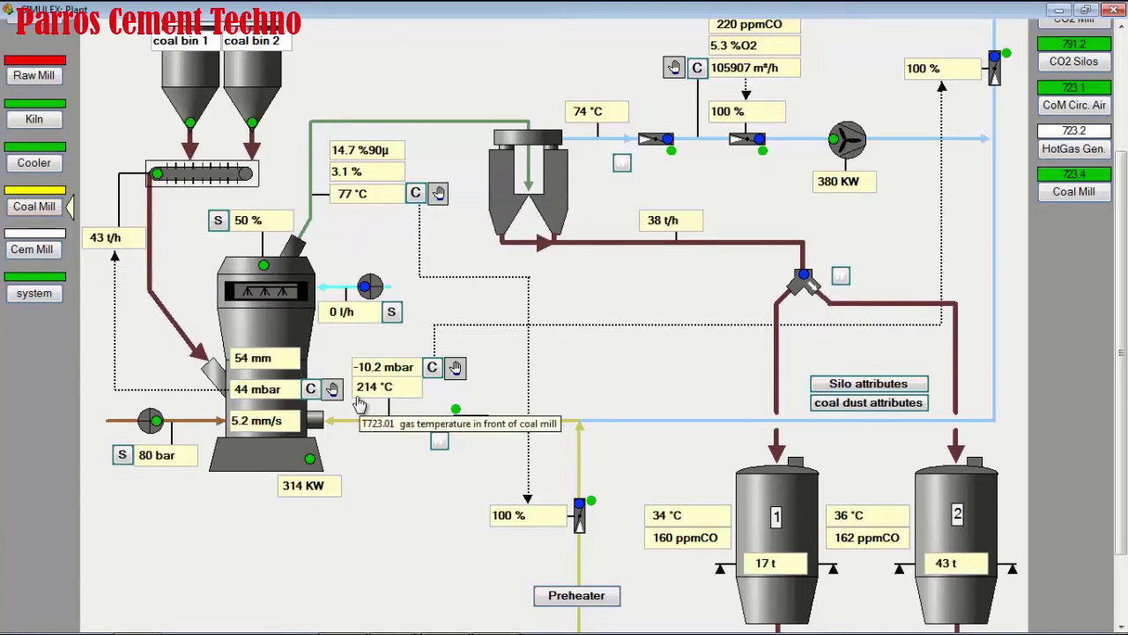
click(311, 390)
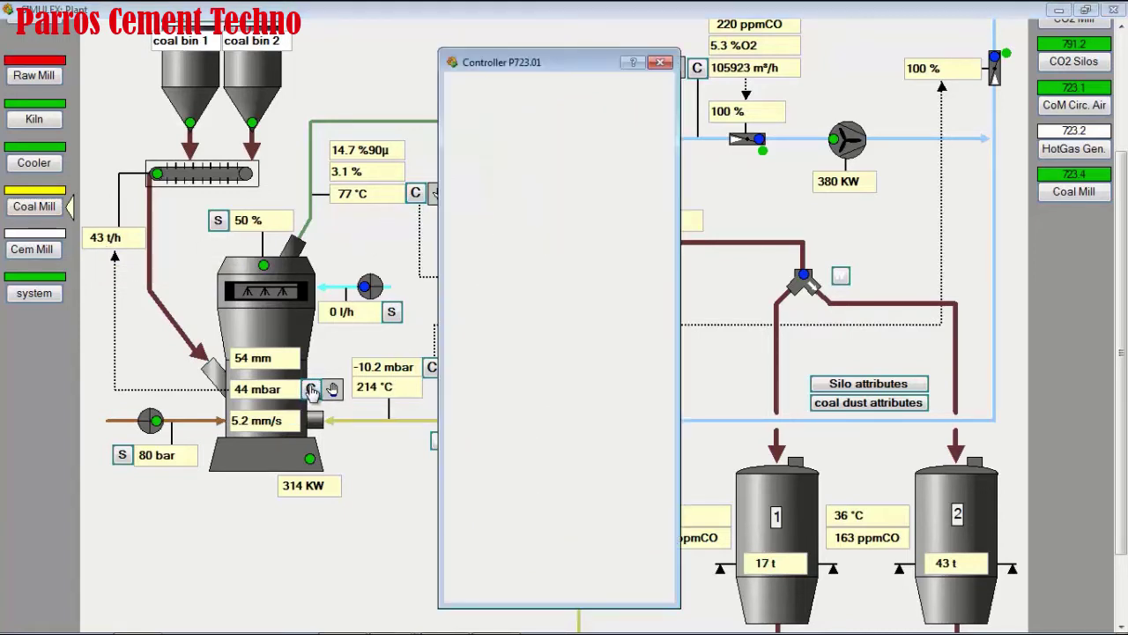
click(496, 448)
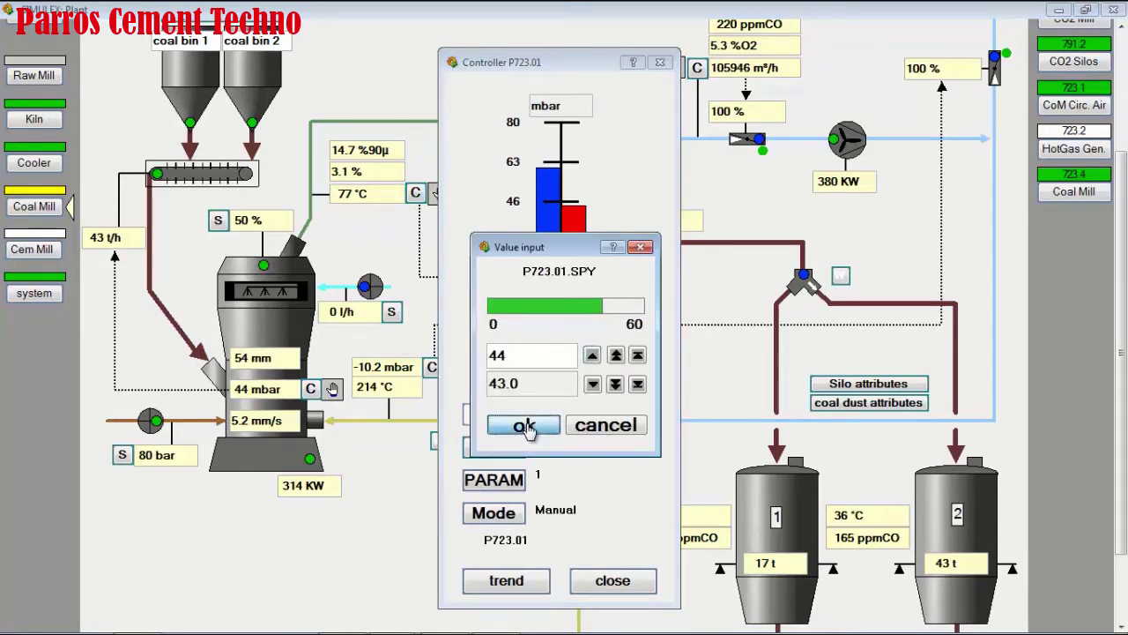
click(520, 425)
click(604, 580)
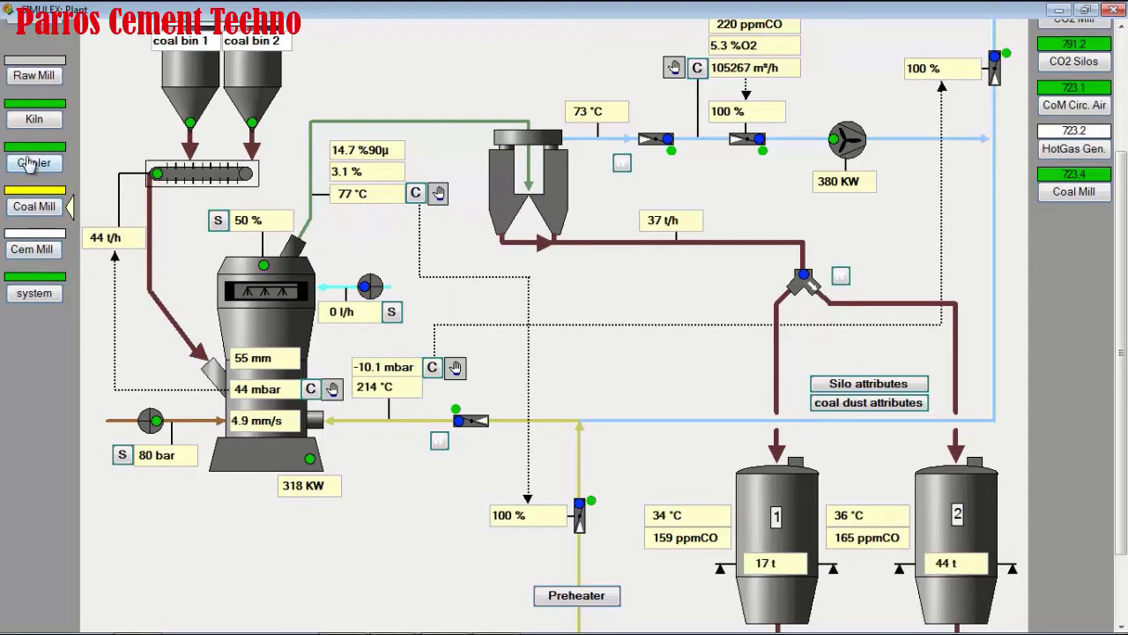
- Go back to the kiln view and increase the main burner's coal feed setpoint (F792.05) to 15 t/h
click(33, 128)
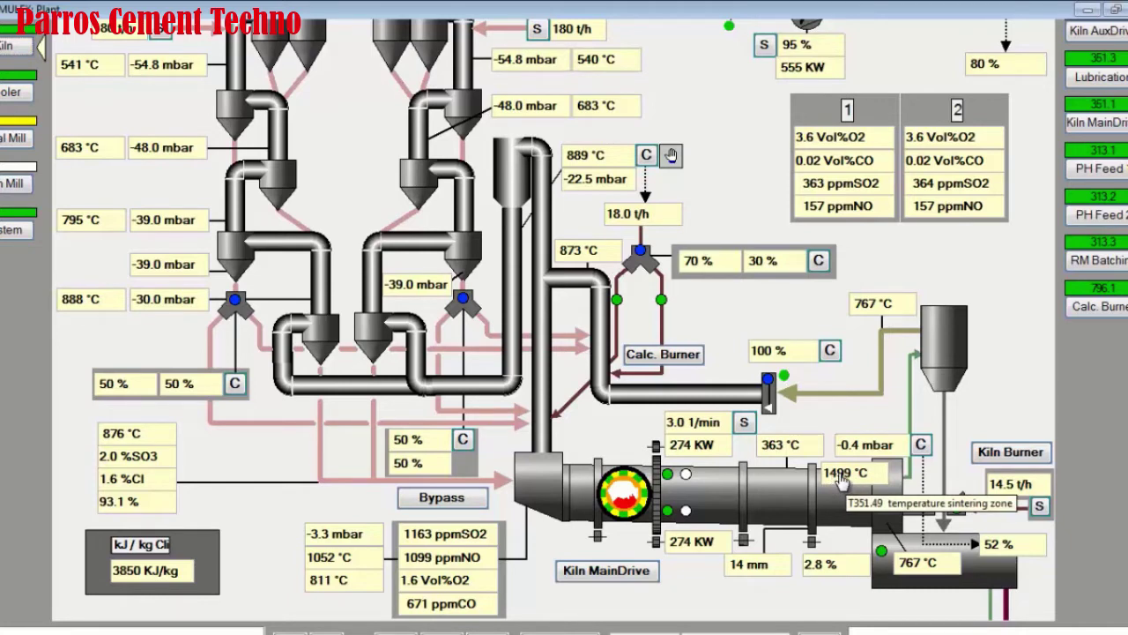
click(1040, 507)
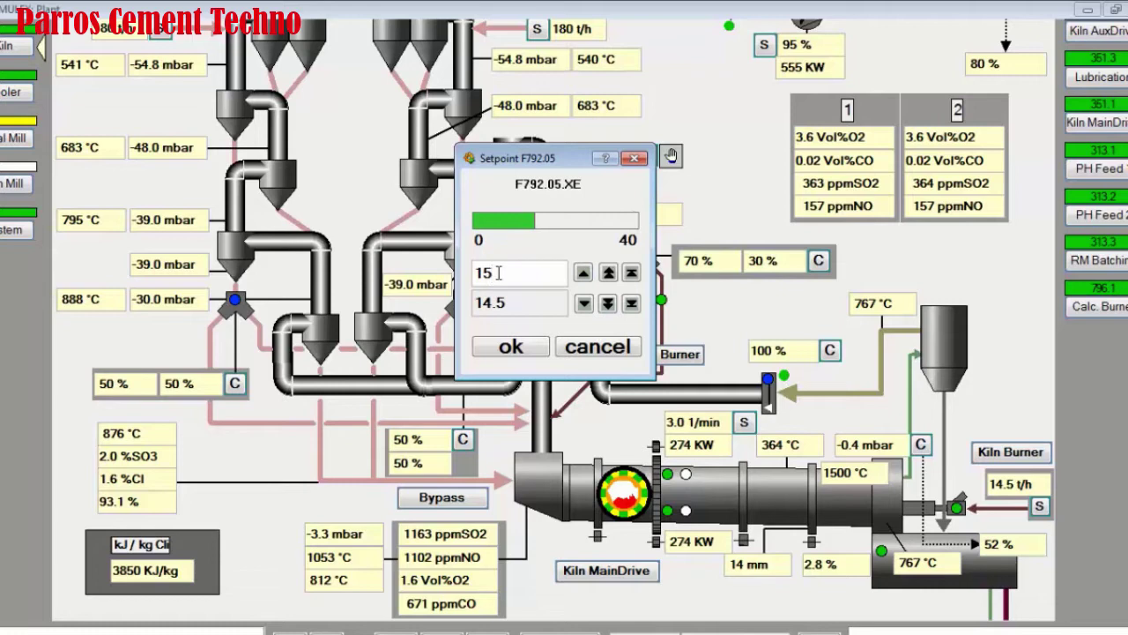
click(517, 348)
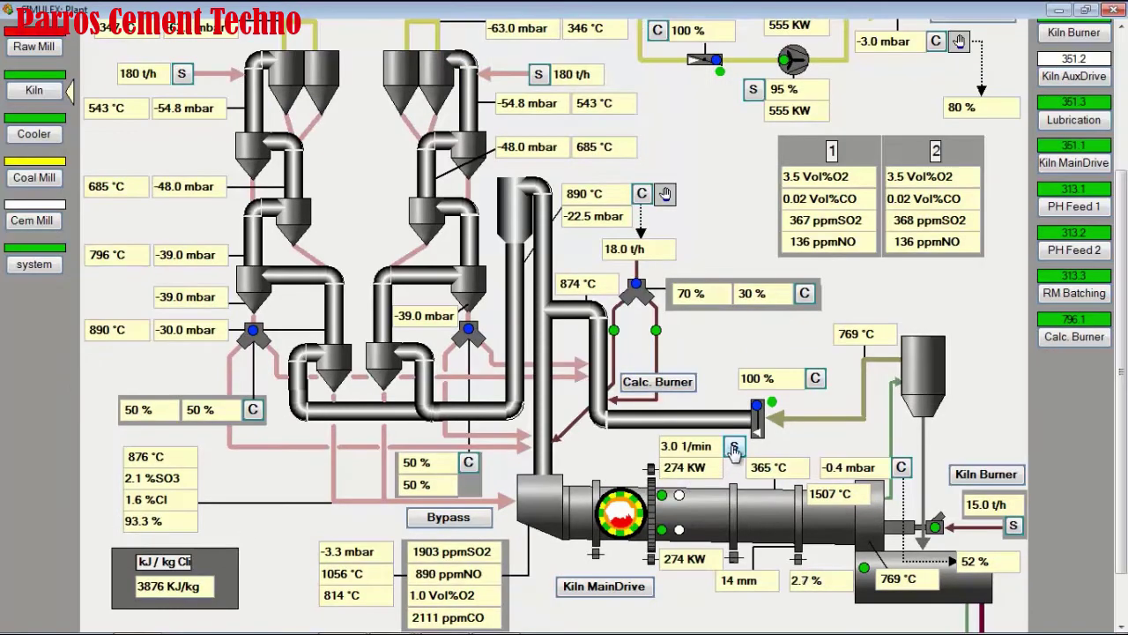
- Set the kiln's rotation speed setpoint (S351.01) to 3.2 1/min
click(742, 421)
click(581, 304)
click(582, 304)
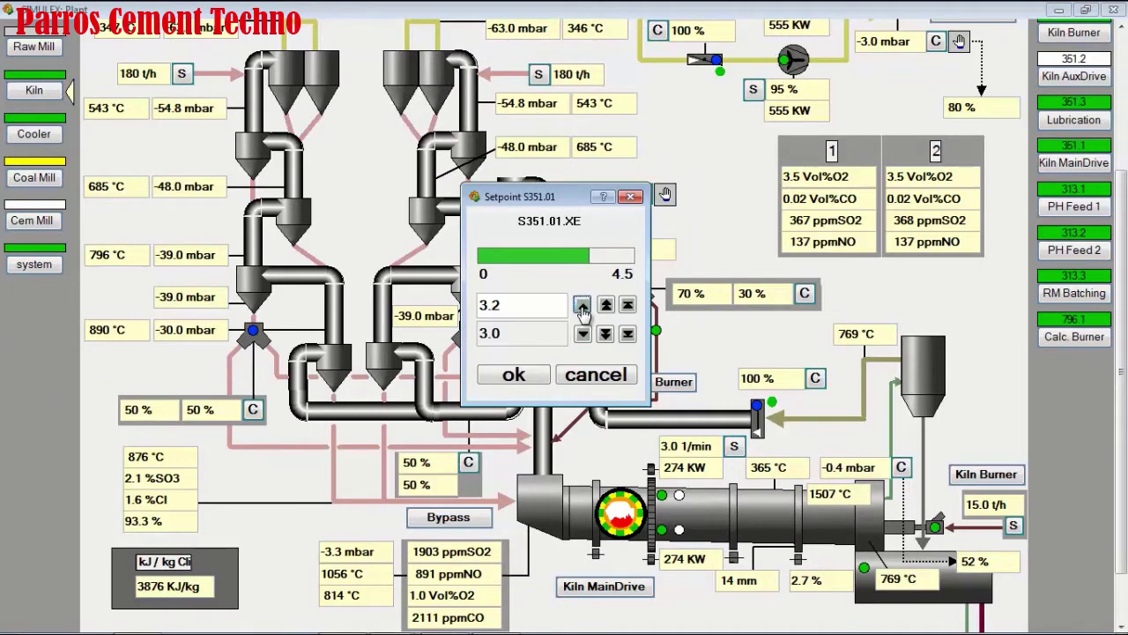
click(522, 375)
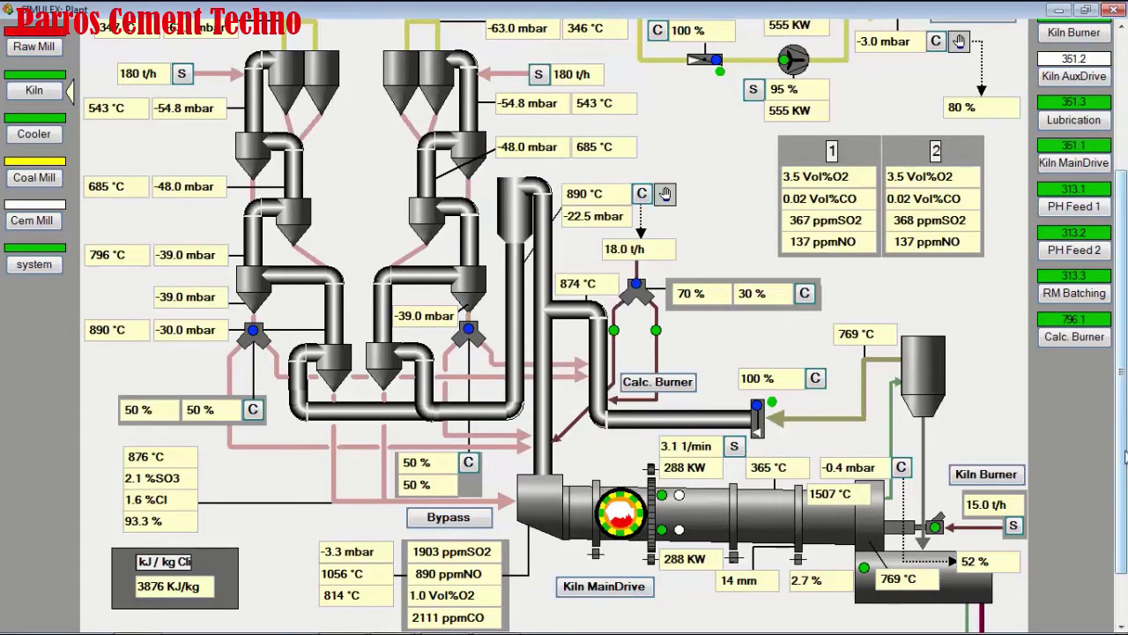
- Check the kiln values, then set the output of cooling fan 1 (F355.01) to 90 % in the cooler view
drag(1121, 467, 1121, 483)
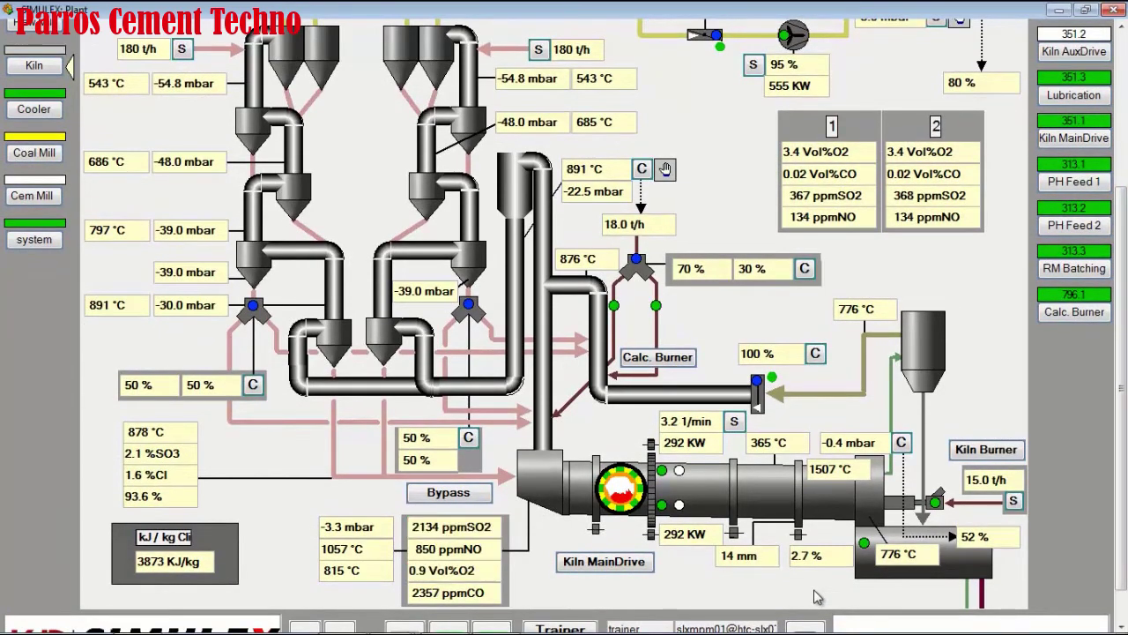
mouse_move(1121, 282)
mouse_down()
mouse_move(1122, 200)
mouse_move(1123, 271)
mouse_up()
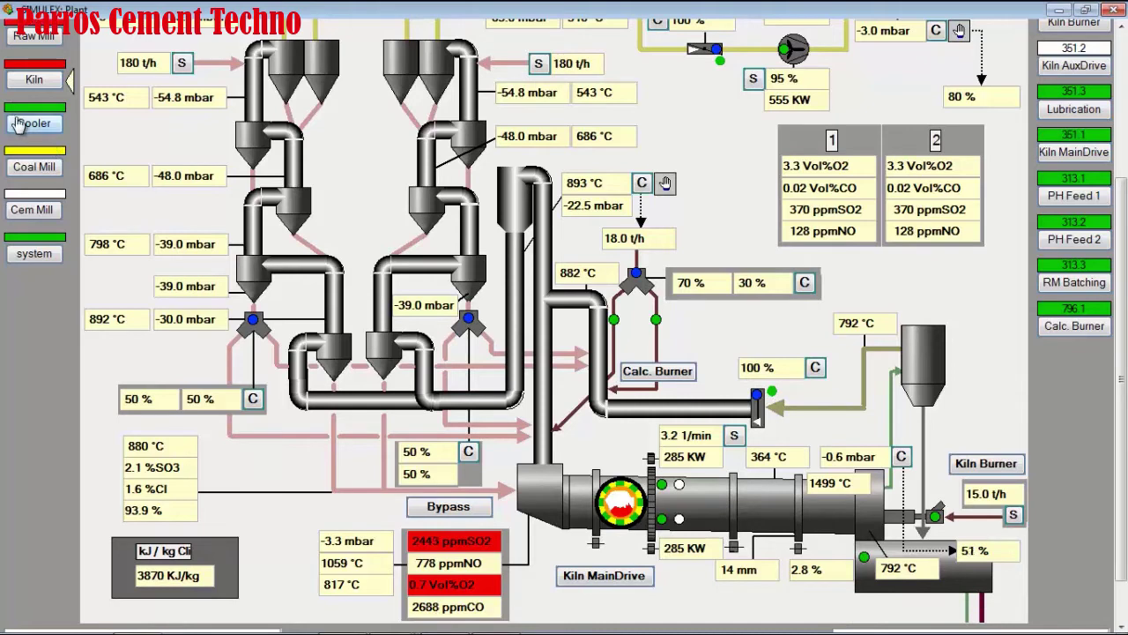
click(19, 123)
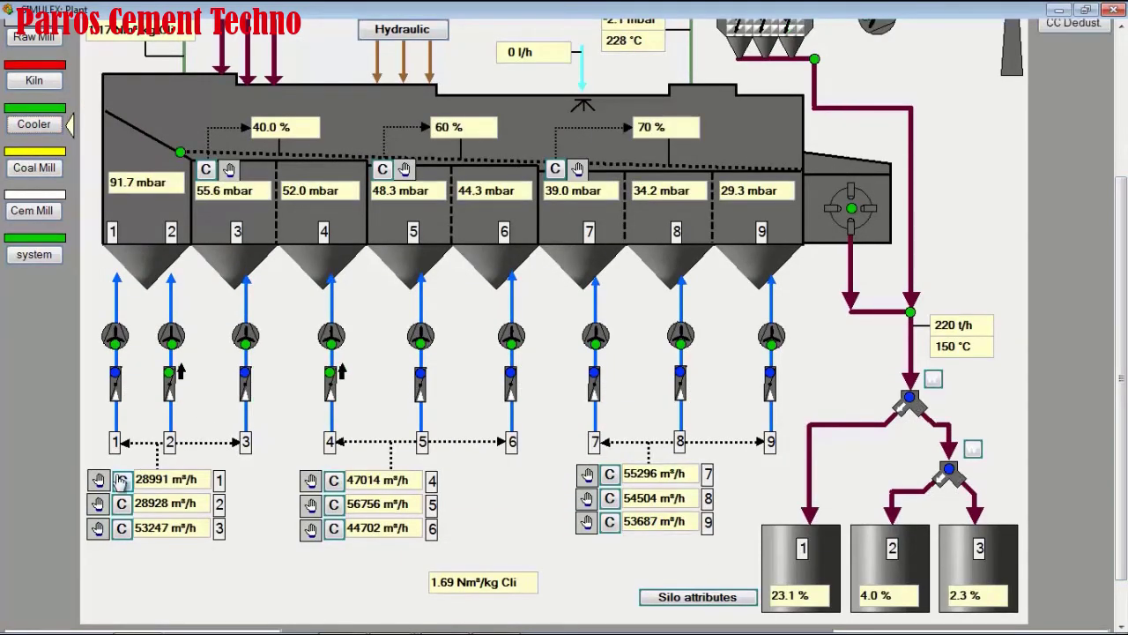
click(121, 481)
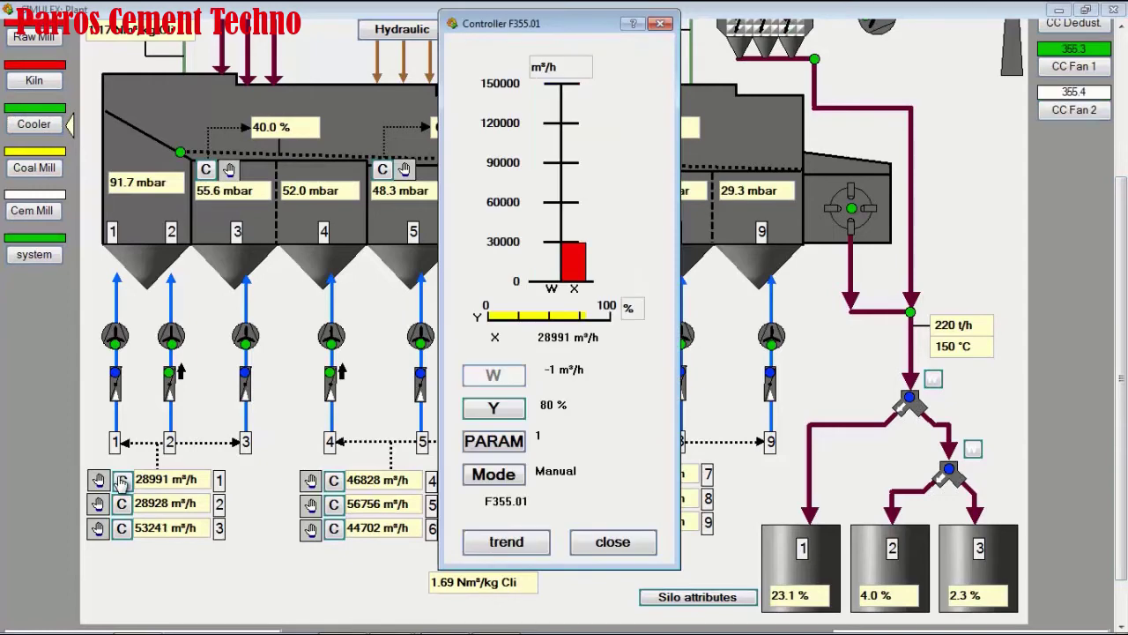
click(499, 409)
click(616, 315)
click(524, 386)
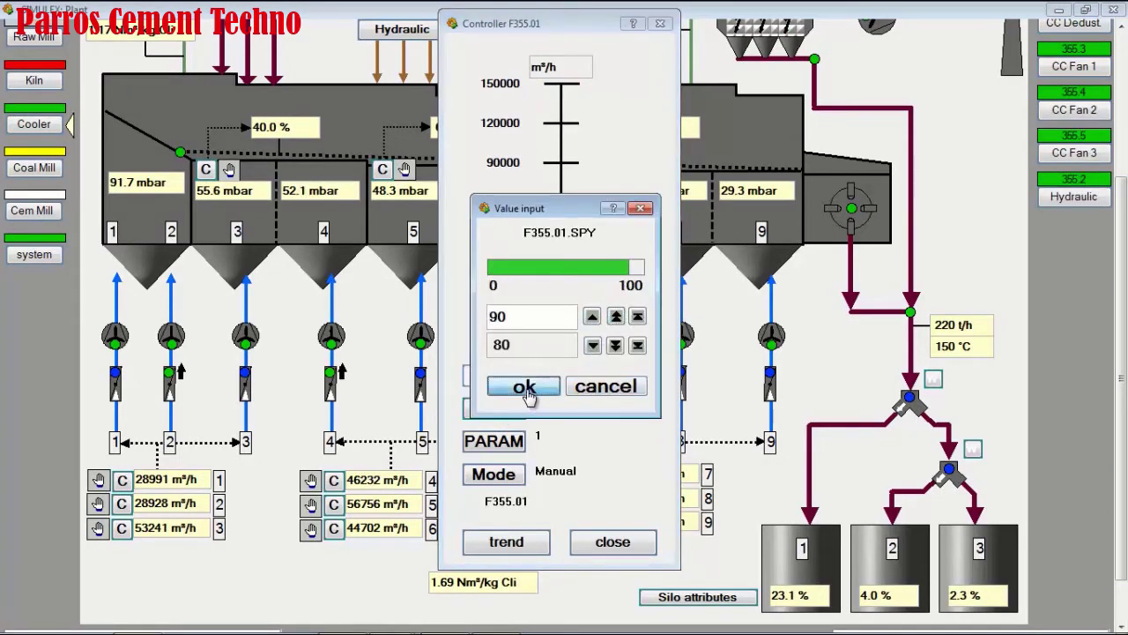
- Increase the output of the controller for cooling fan 2 (F355.02) to 90 %
click(353, 490)
click(493, 407)
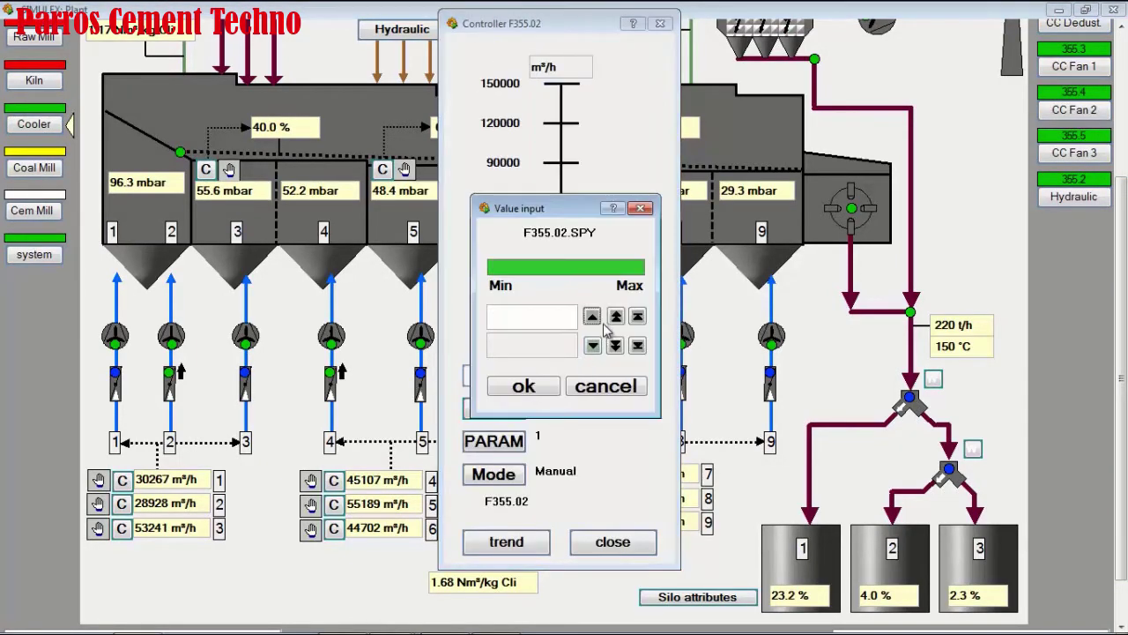
click(615, 316)
click(523, 386)
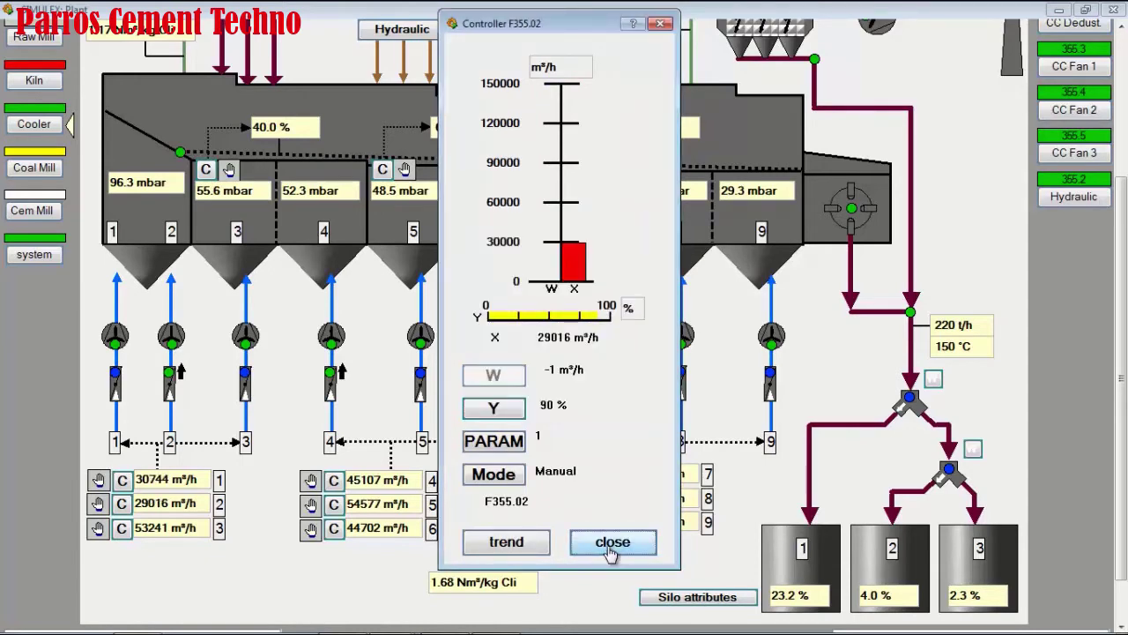
click(610, 543)
- Increase the output of the controller for cooling fan 3 (F355.03) to 90 %
click(121, 527)
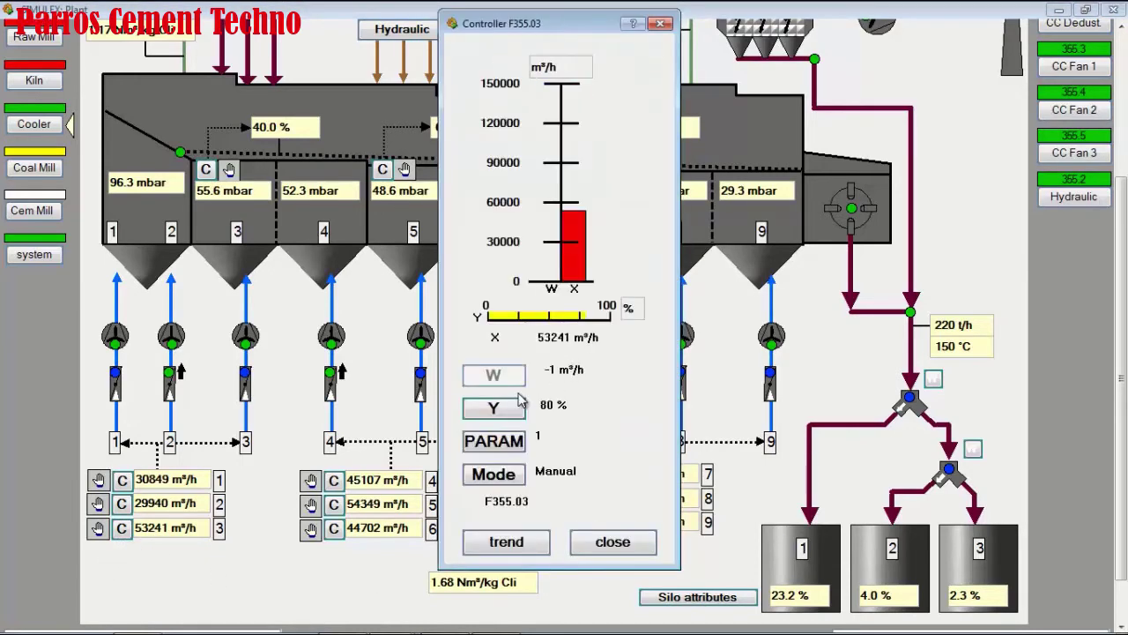
click(494, 407)
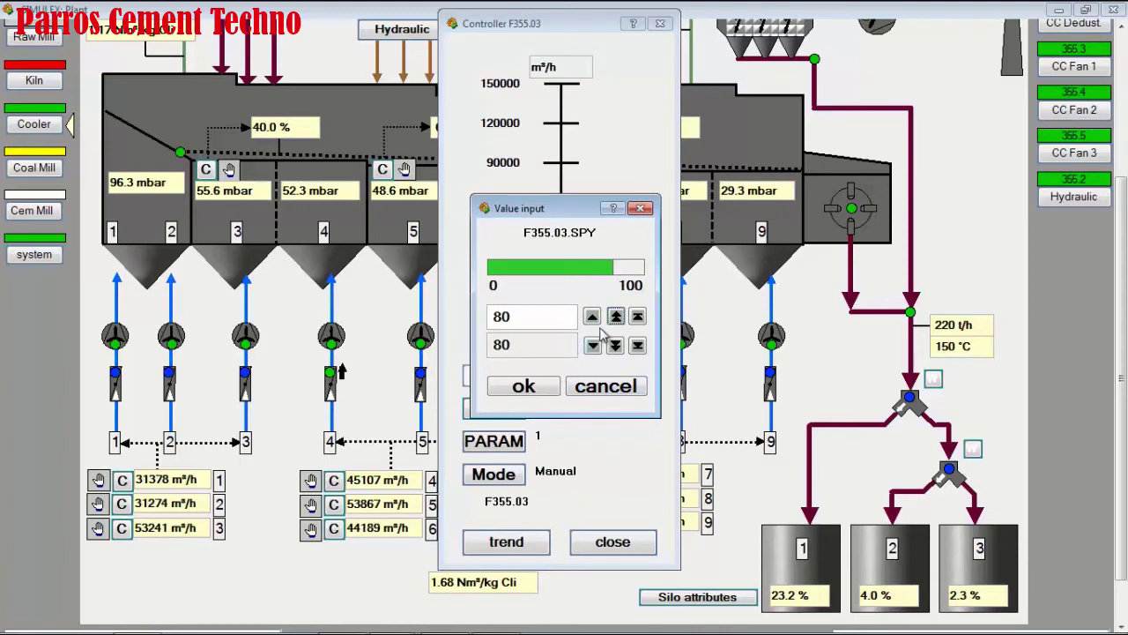
click(615, 315)
click(524, 388)
click(612, 542)
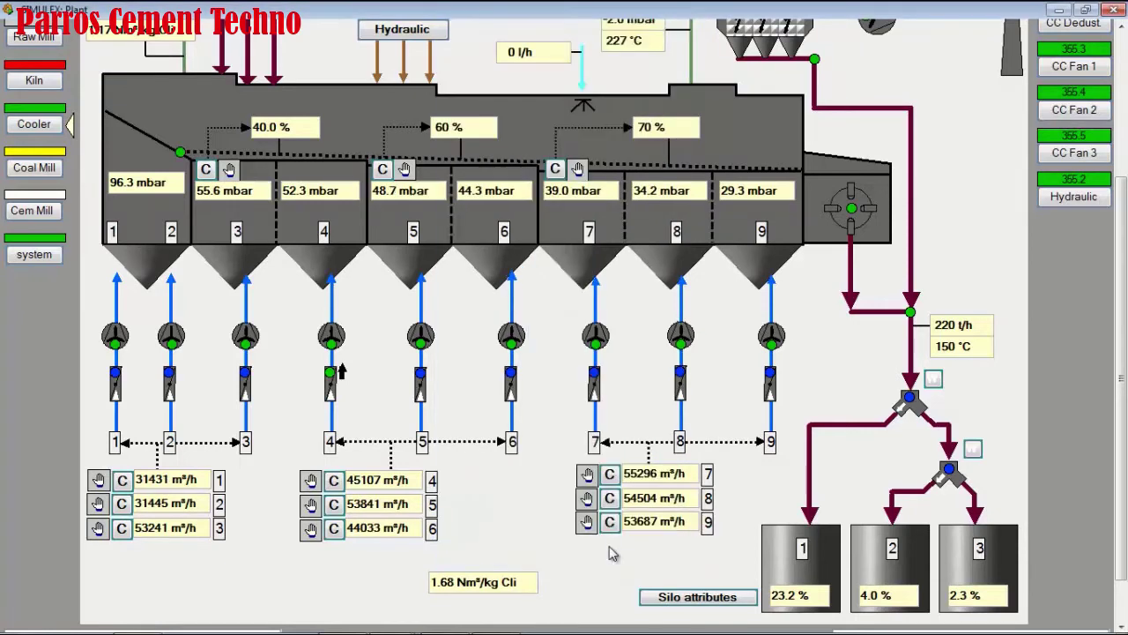
- Increase the output of the controller for cooling fan 4 (F355.04) to 90 %
scroll(1121, 299, up, 1)
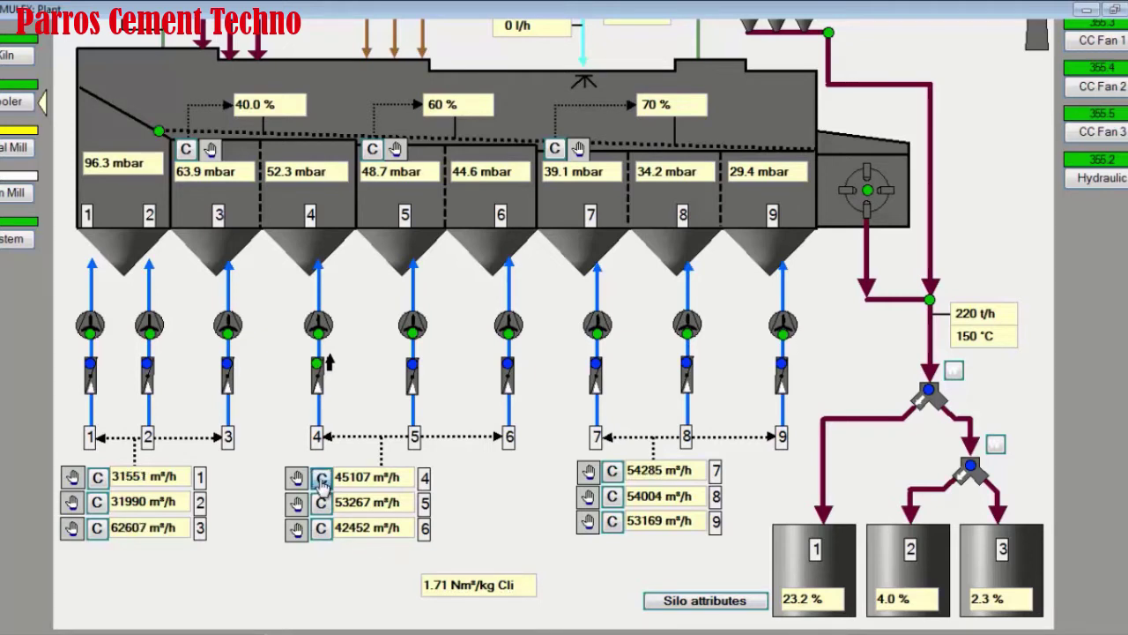
click(321, 476)
click(490, 422)
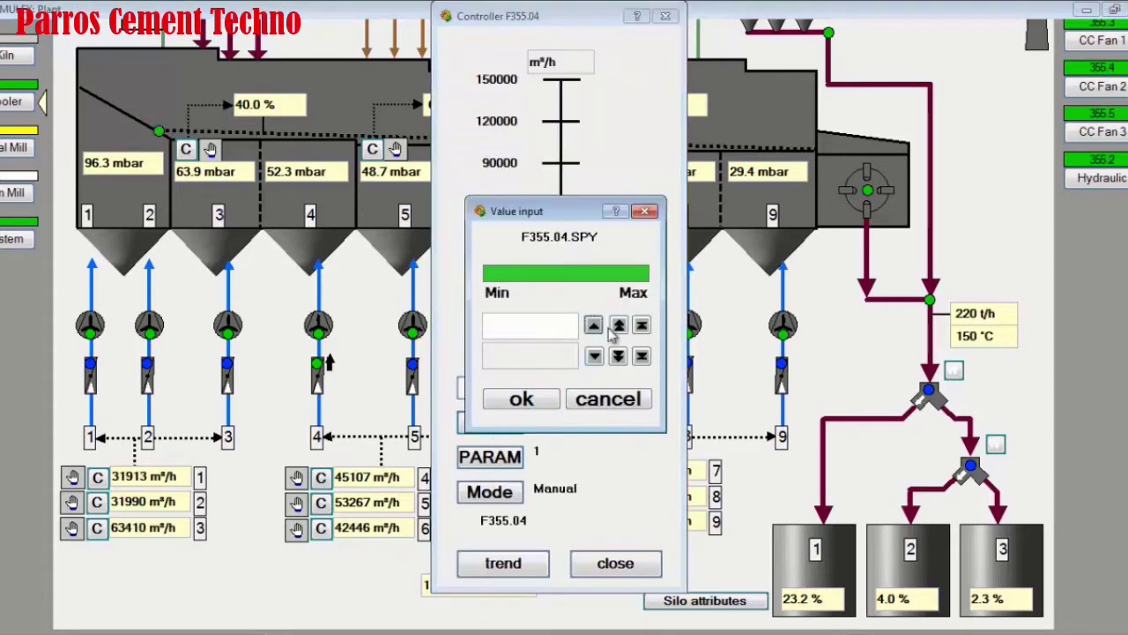
click(619, 325)
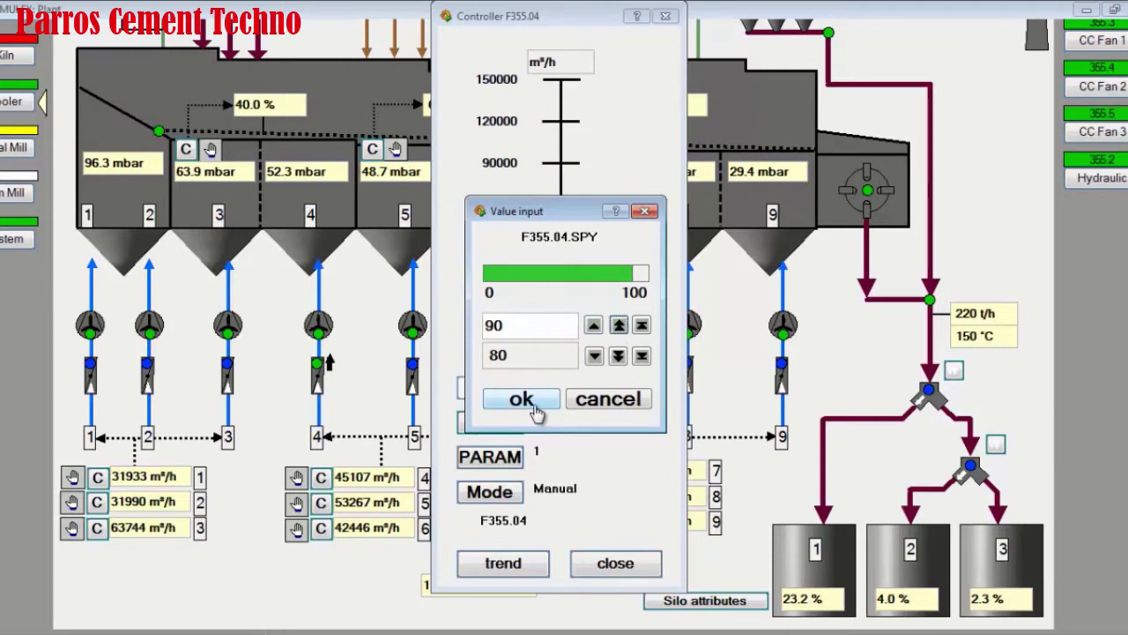
click(529, 401)
- Increase the output of the controller for cooling fan 5 (F355.05) to 90 %
click(321, 502)
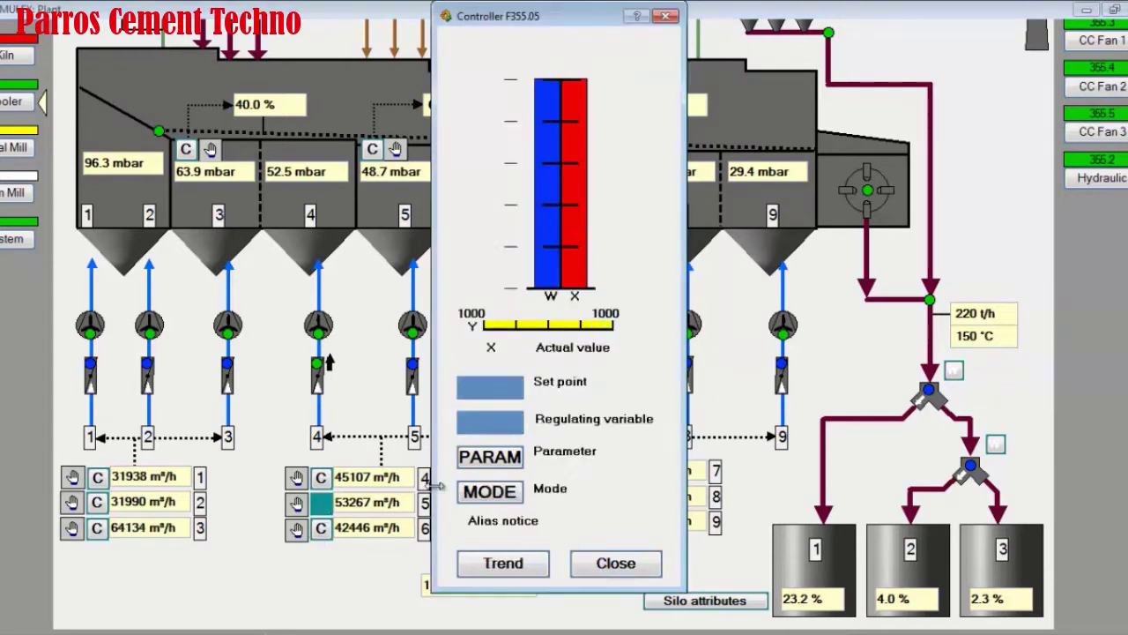
click(516, 424)
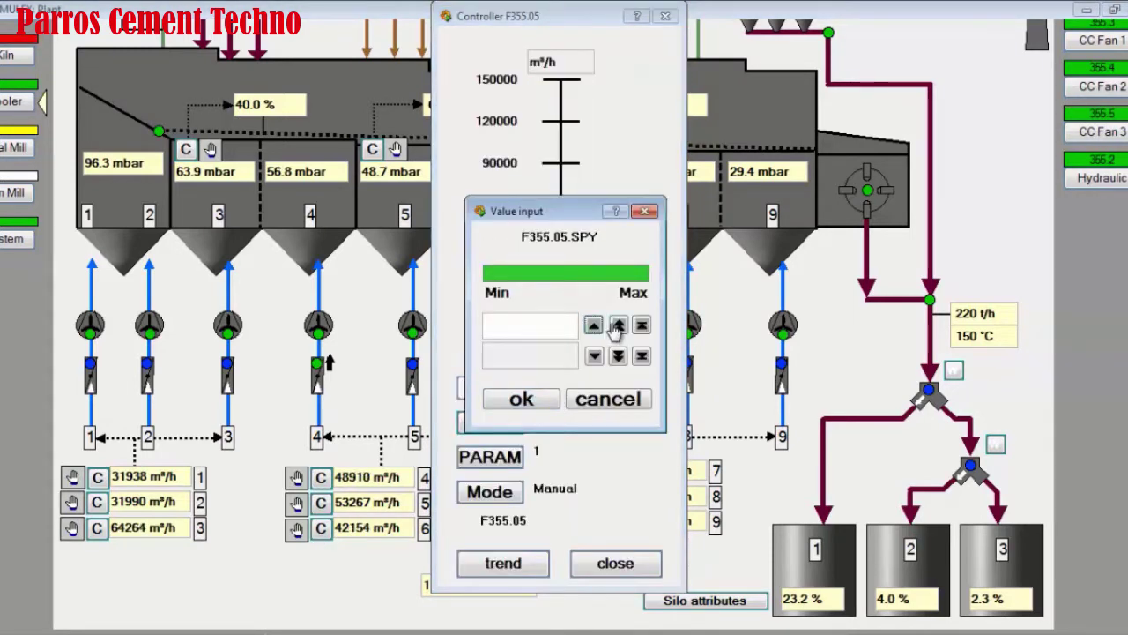
click(618, 325)
click(548, 402)
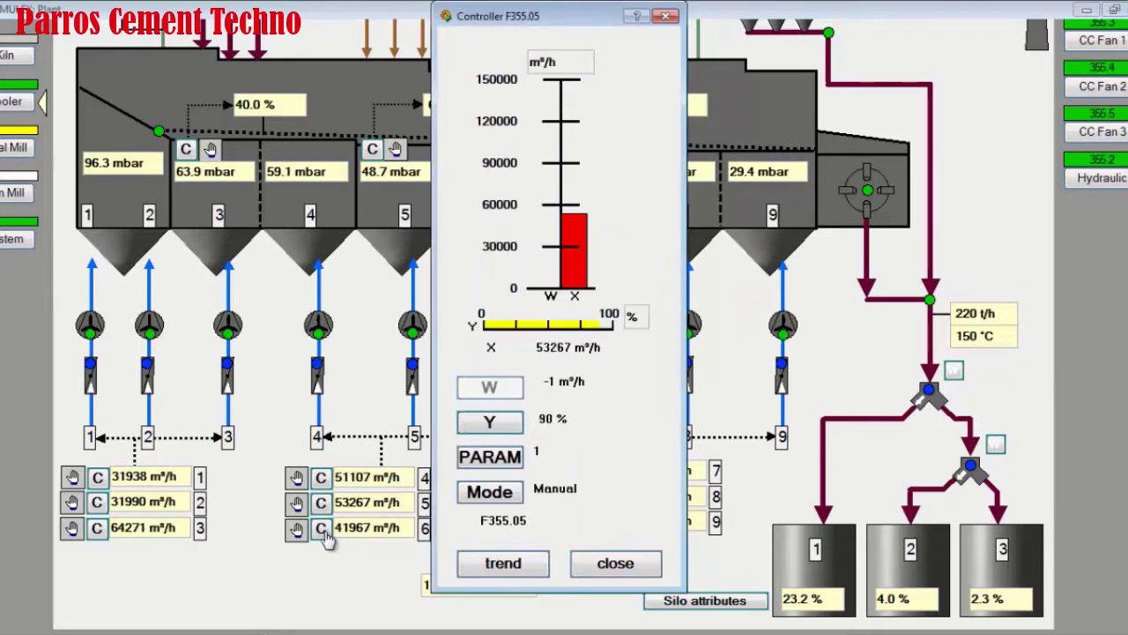
- Increase the output of the controller for cooling fan 6 (F355.06) to 90 % and close the open controller windows
click(321, 527)
click(496, 423)
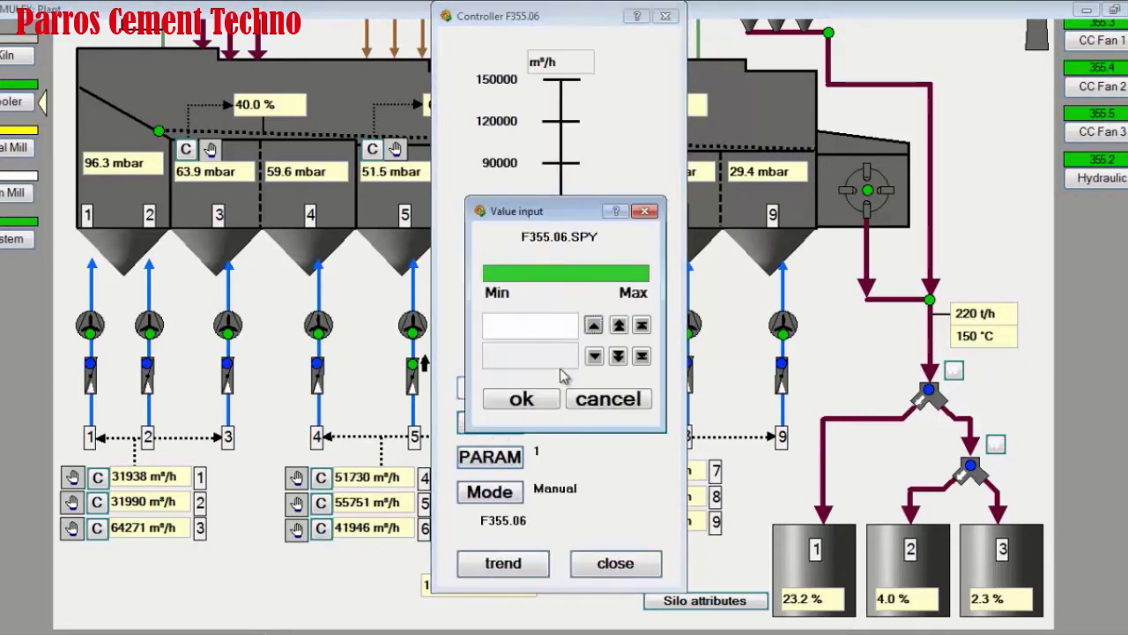
click(619, 325)
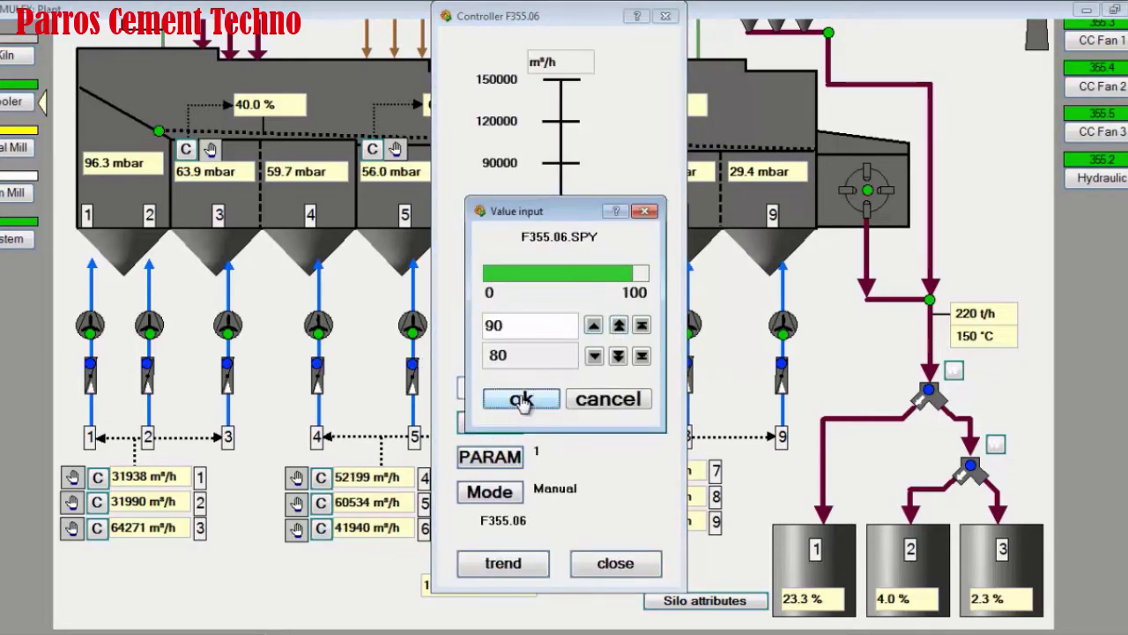
click(521, 399)
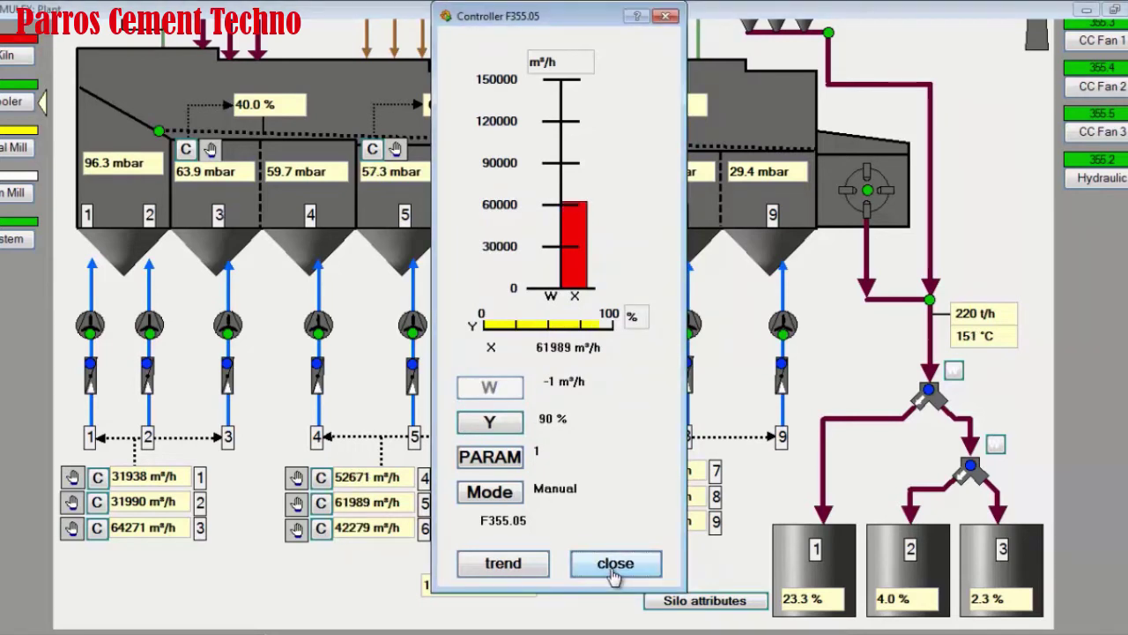
click(615, 564)
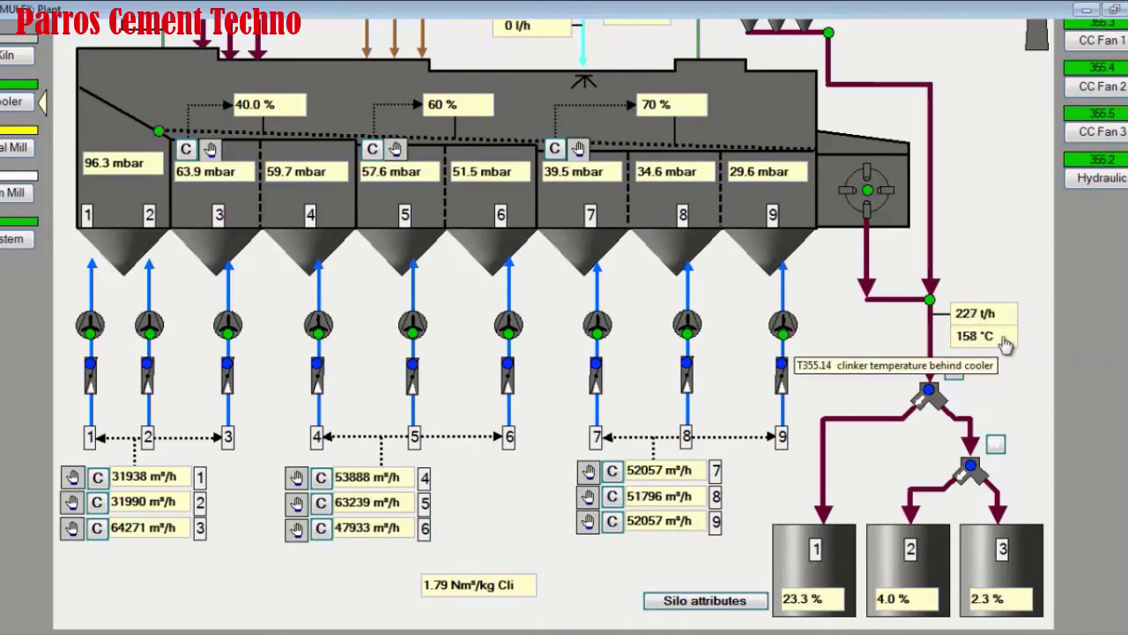
- Raise the output of the controller for cooling fan 7 (F355.07) one large increment above 80 %
click(611, 472)
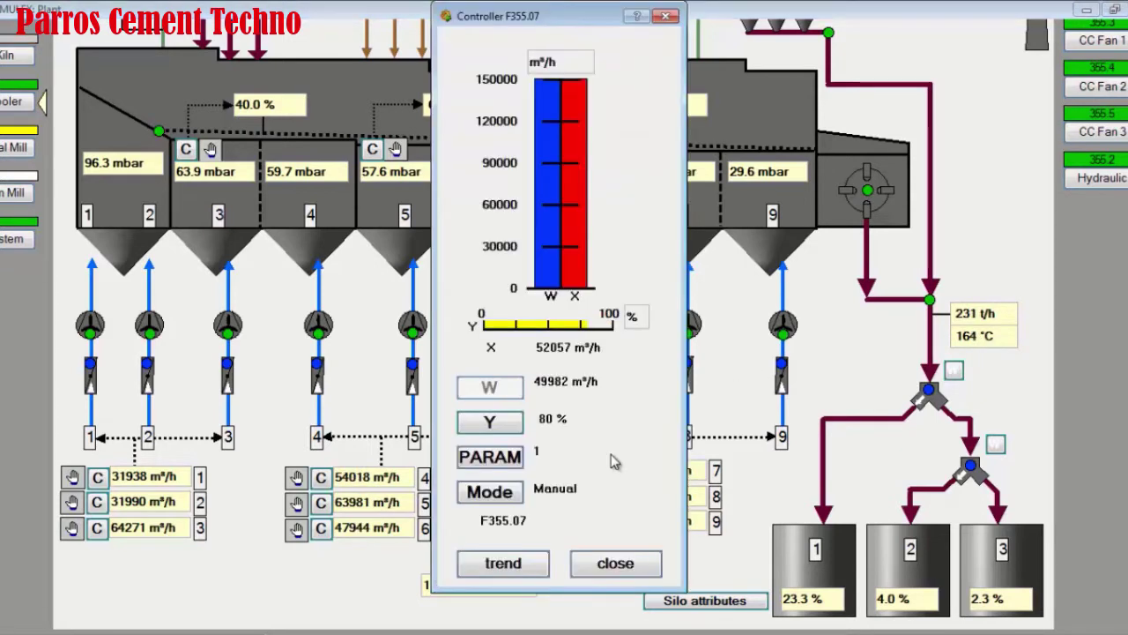
click(490, 421)
click(619, 326)
click(524, 402)
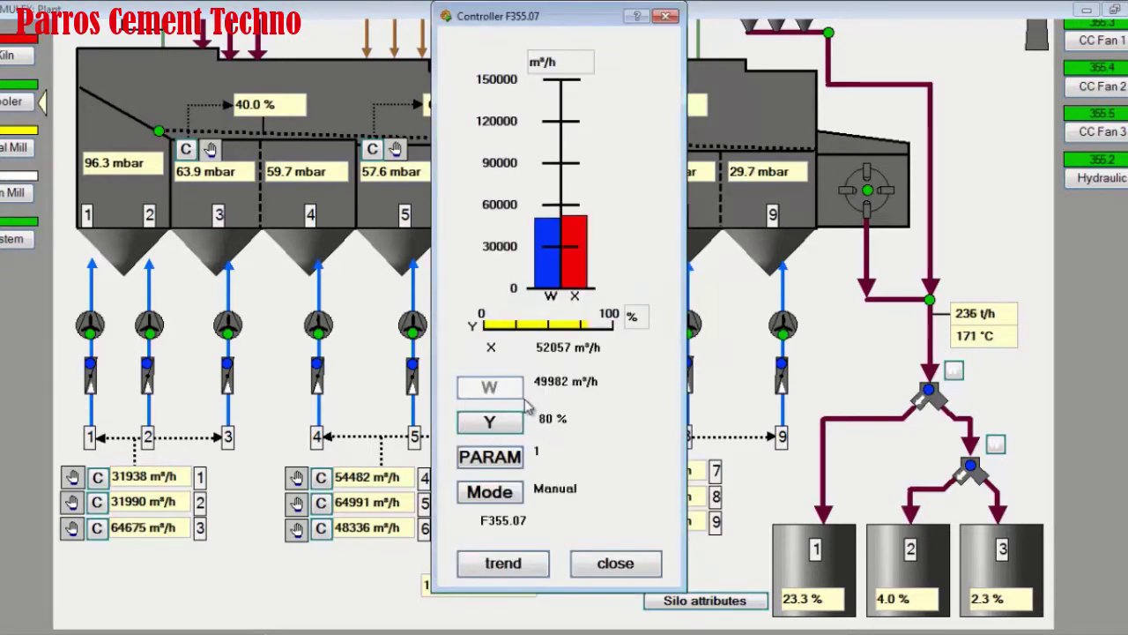
click(616, 564)
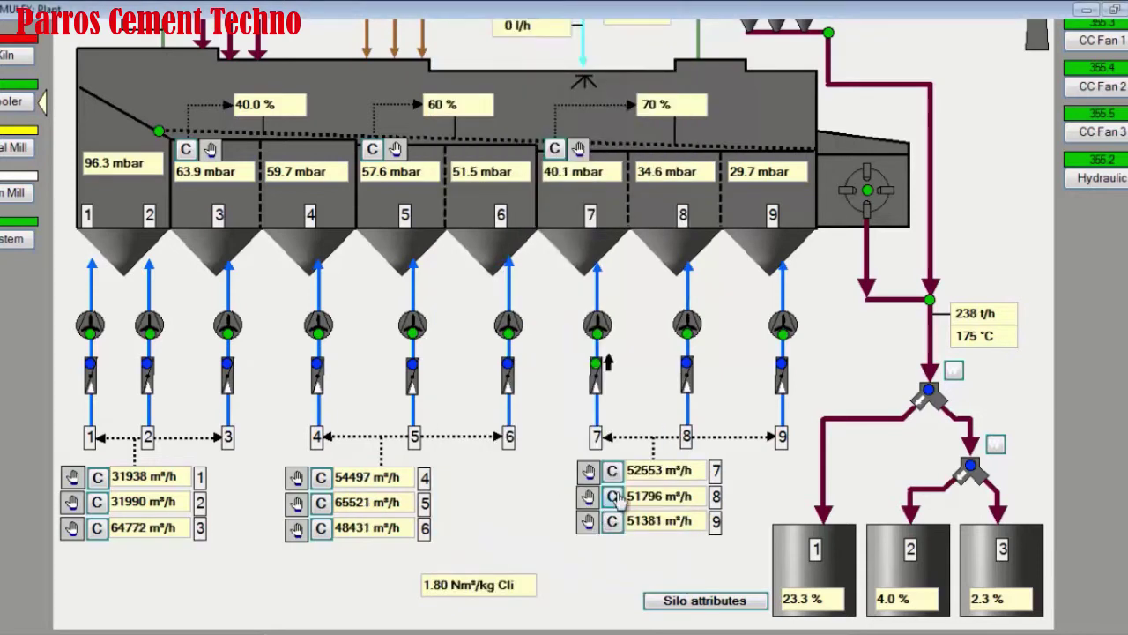
- Increase the output of the controller for cooling fan 8 (F355.08) to 90 %
click(612, 501)
click(490, 422)
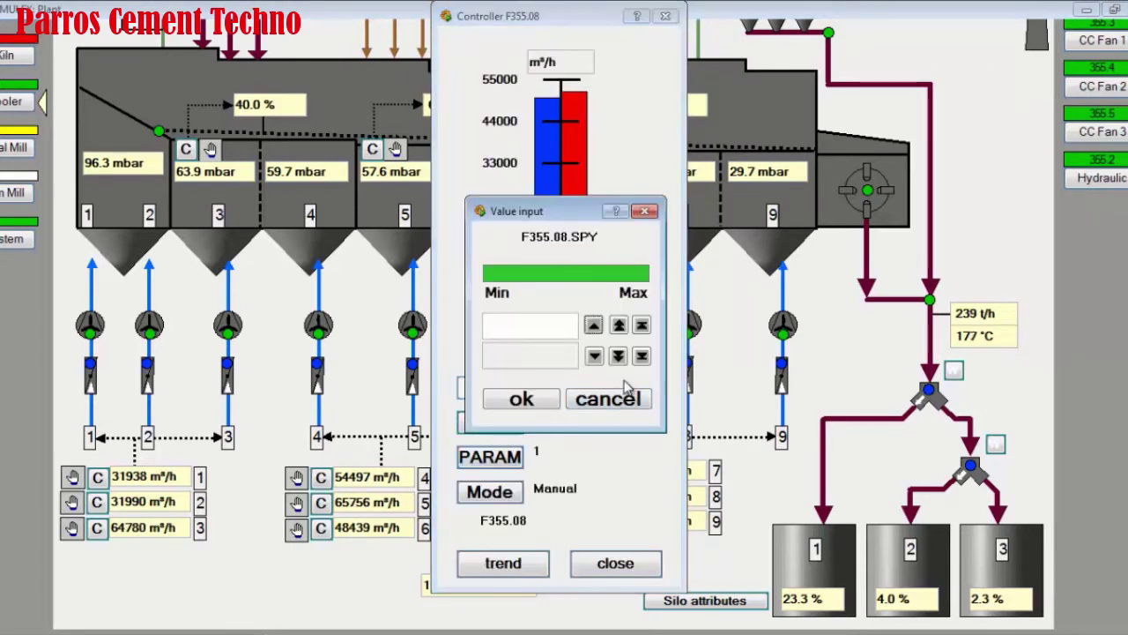
click(619, 326)
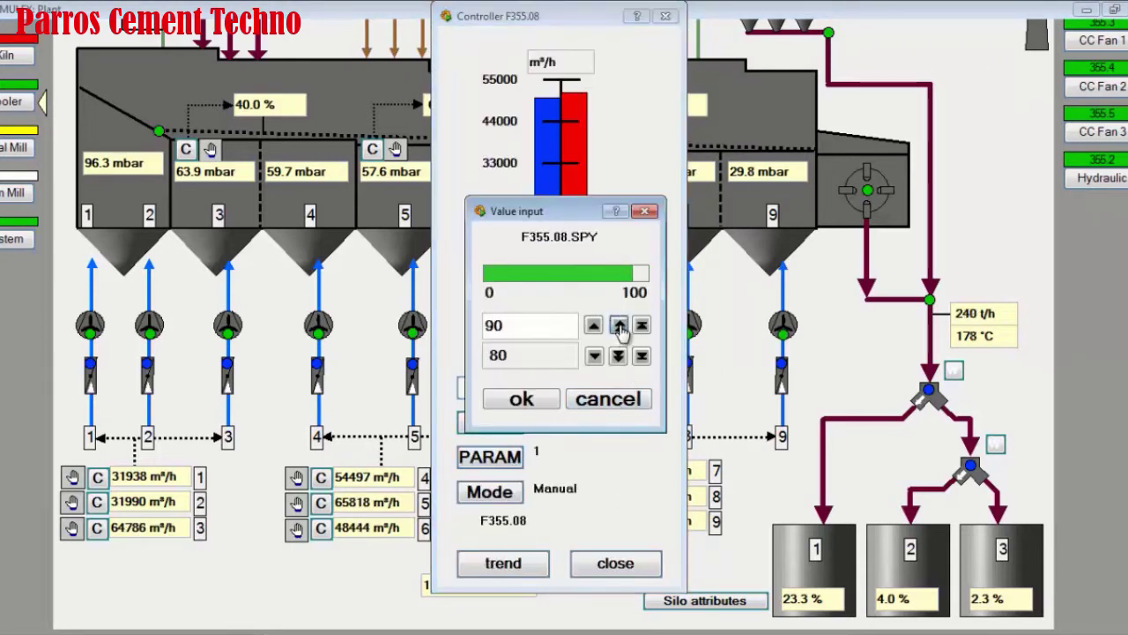
click(615, 564)
- Increase the output of the controller for cooling fan 9 (F355.09) to 90 %
click(613, 523)
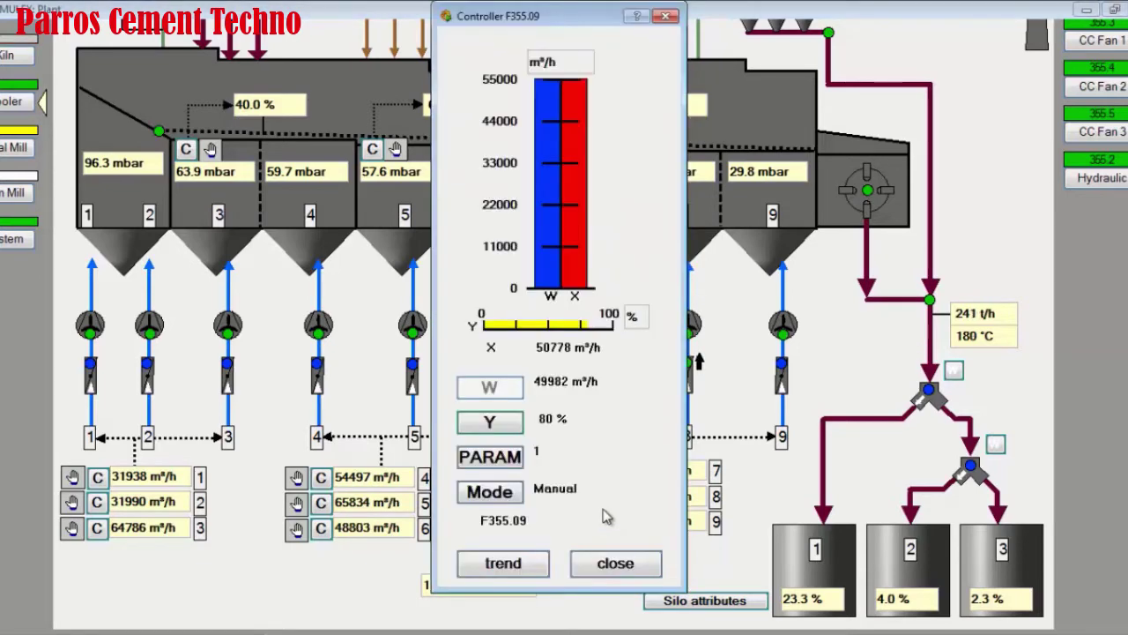
click(490, 423)
click(619, 326)
click(521, 398)
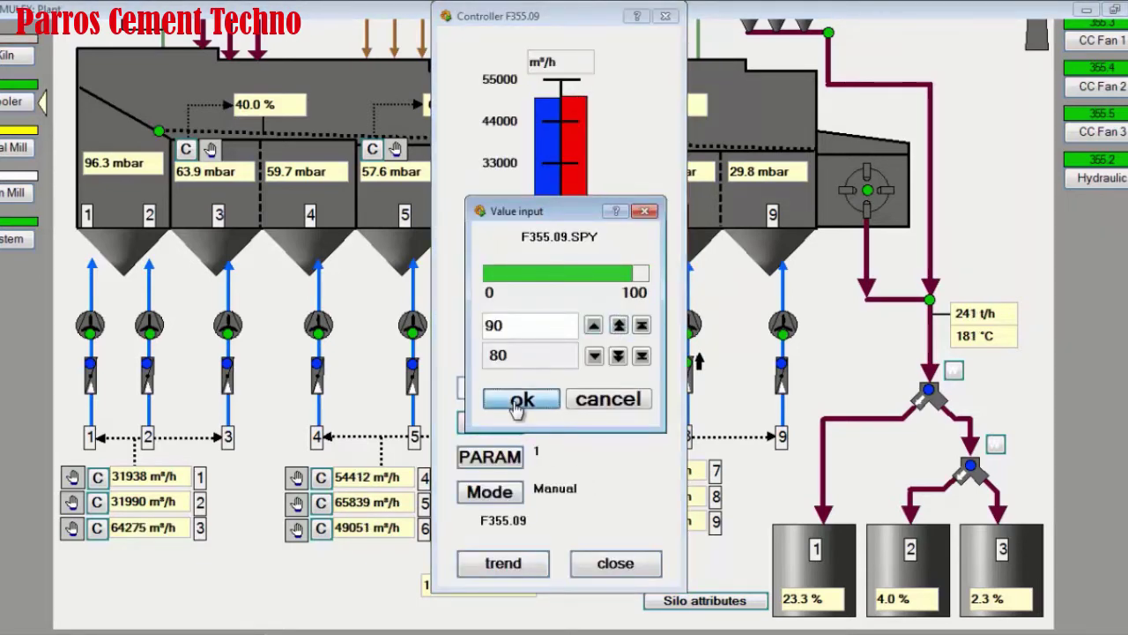
click(614, 564)
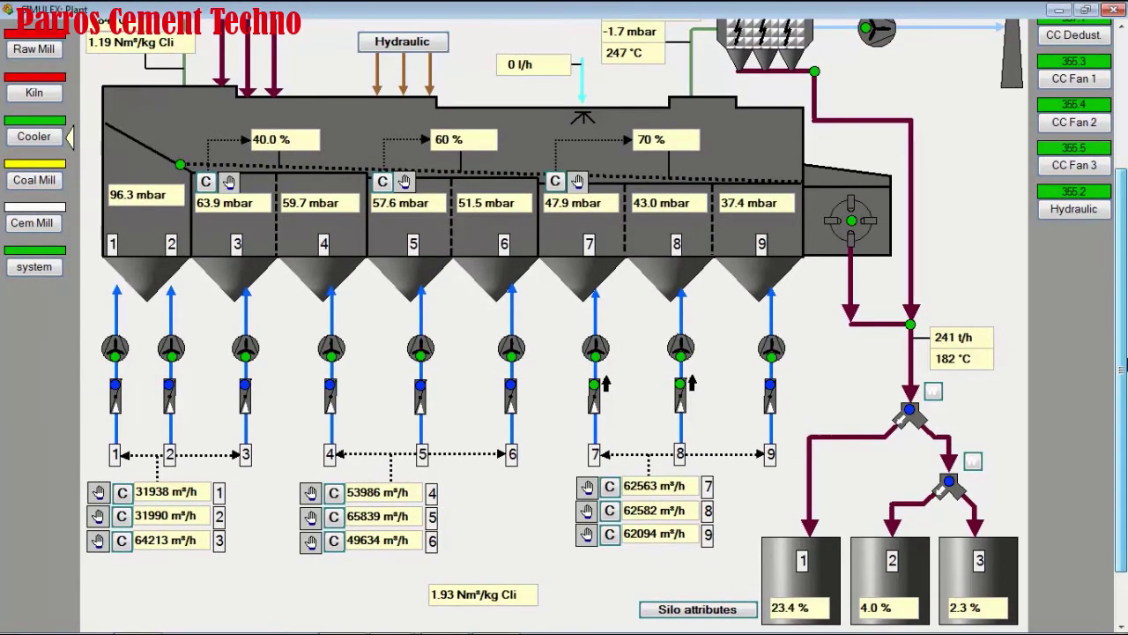
- Return to the kiln view, acknowledge the alarms of the Preheater and Kiln MainDrive groups, and check the kiln values
scroll(31, 168, up, 3)
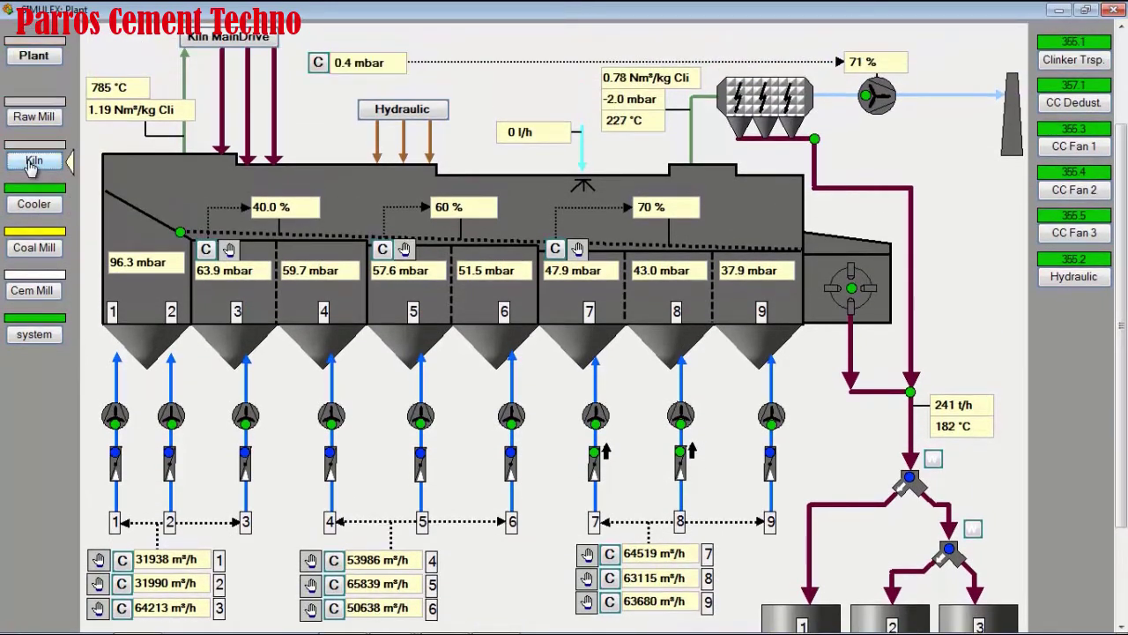
click(31, 164)
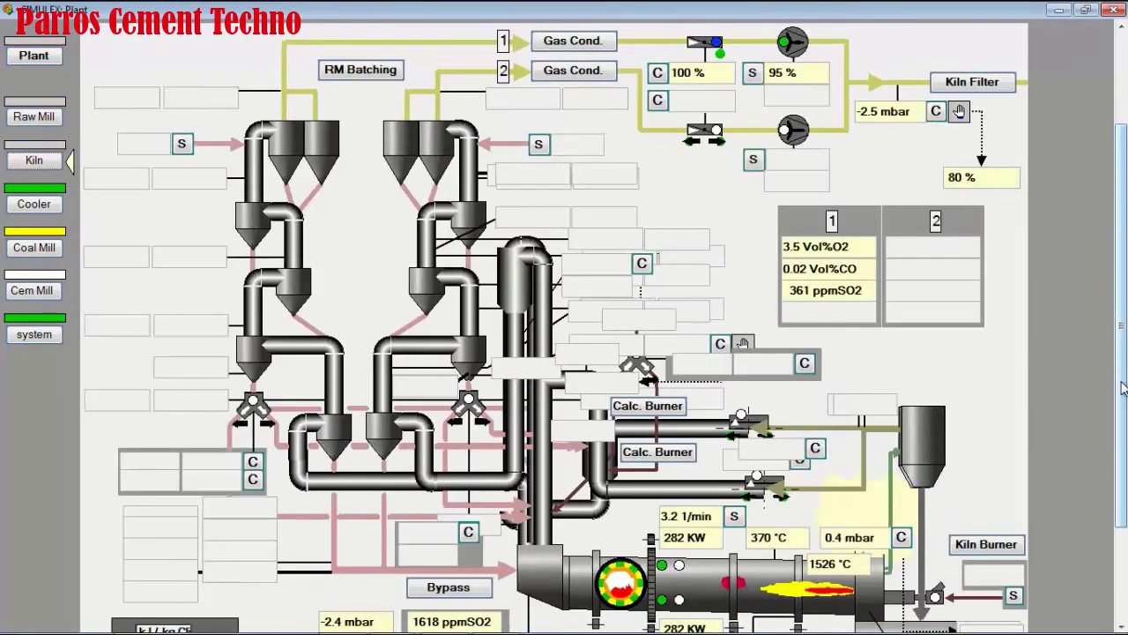
drag(1121, 388, 1124, 350)
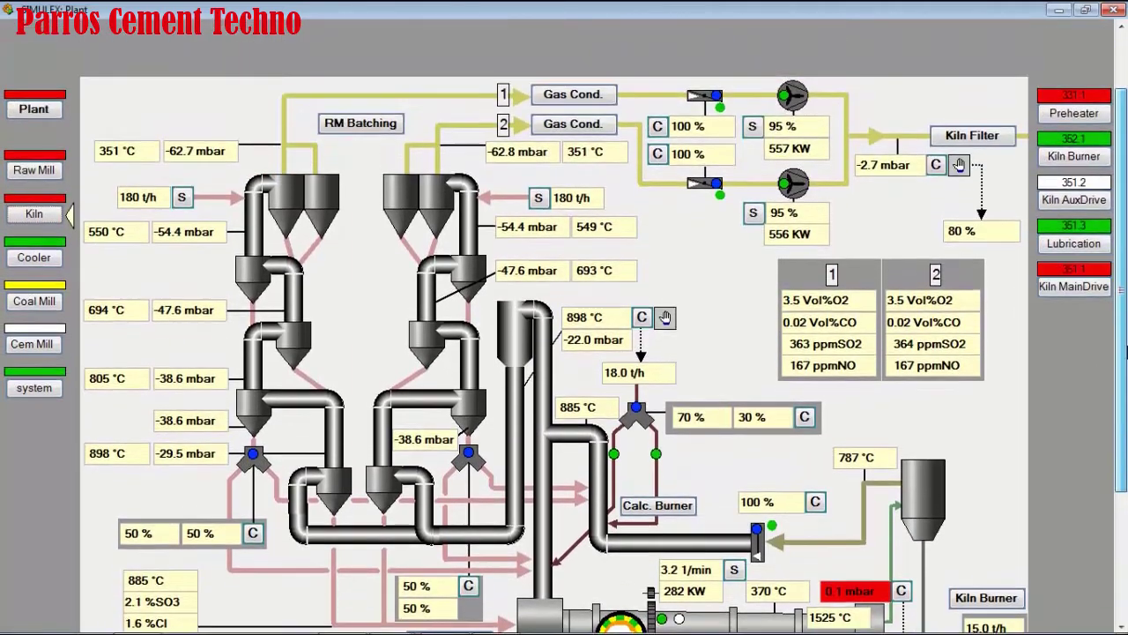
right_click(1054, 112)
click(1048, 117)
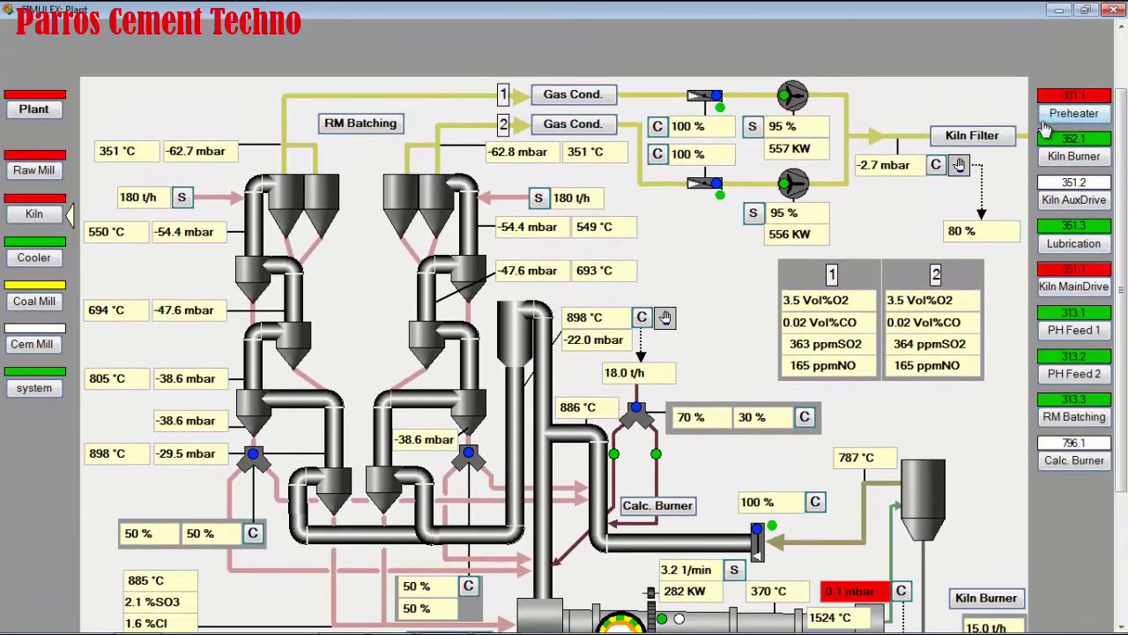
right_click(1082, 288)
click(1045, 298)
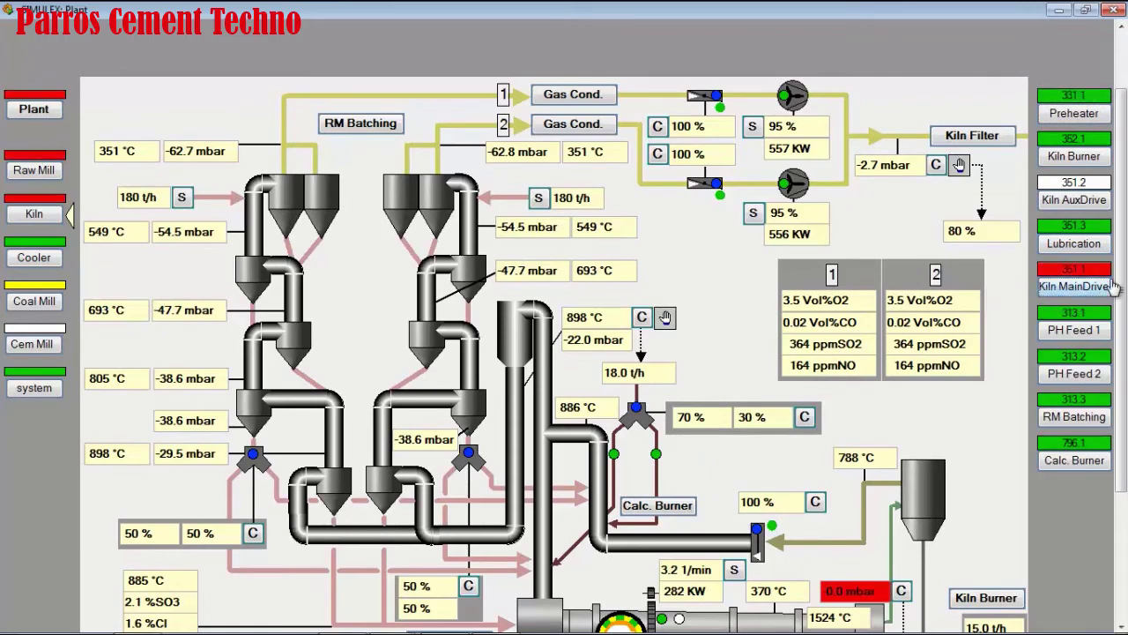
drag(1121, 284, 1119, 351)
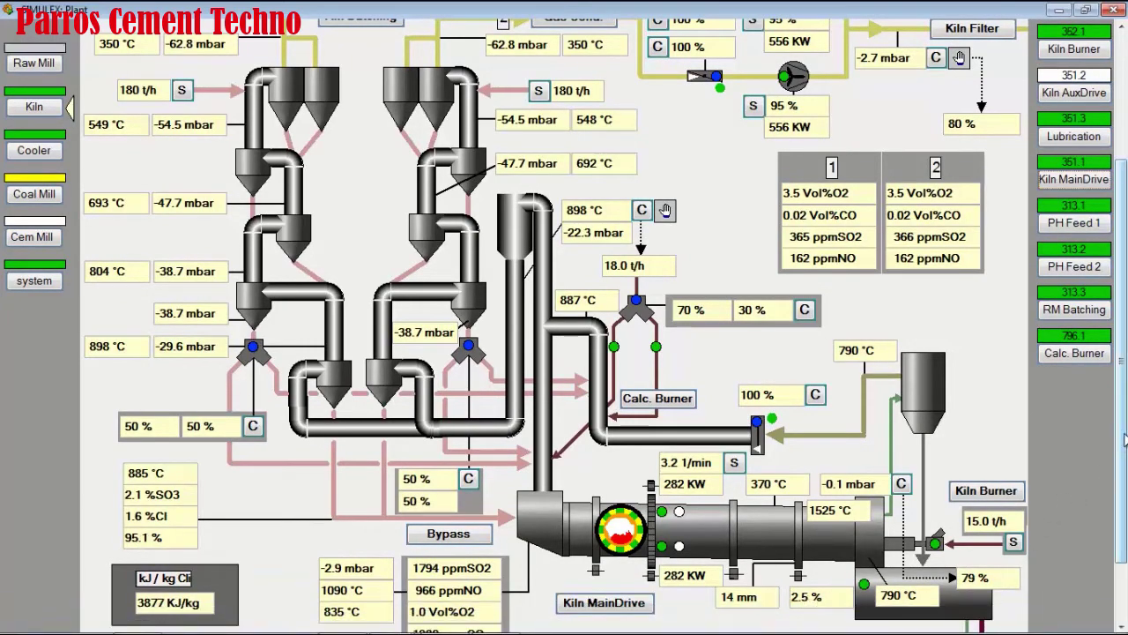
drag(1121, 341, 1117, 363)
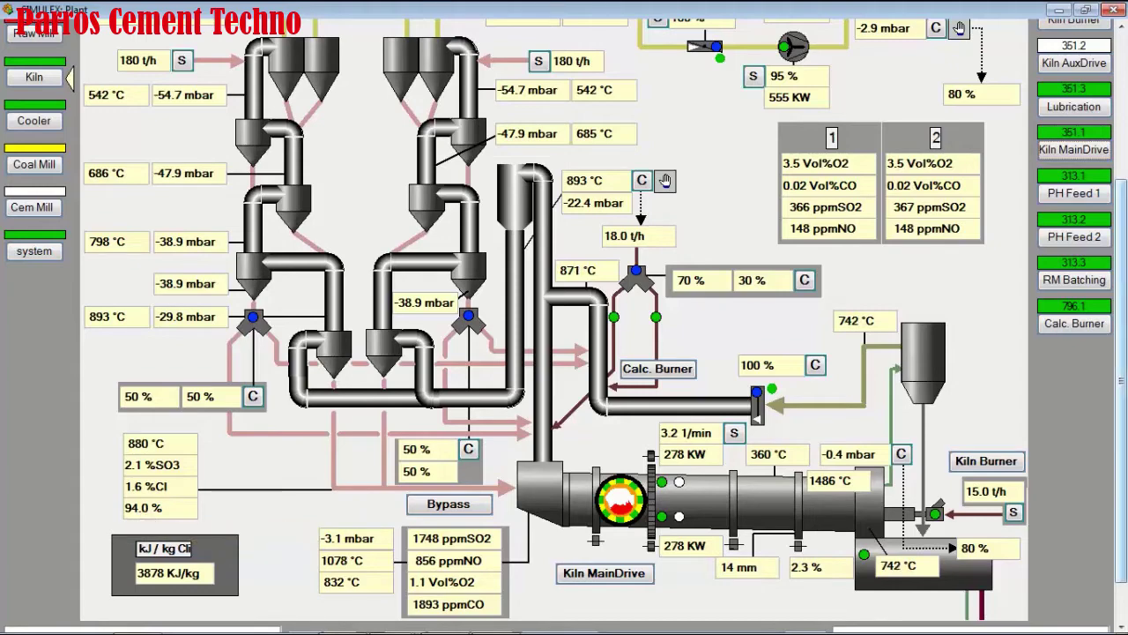
- Raise both preheater feed setpoints to 190 t/h and both preheater fan speeds to 100 %
drag(1124, 344, 1124, 267)
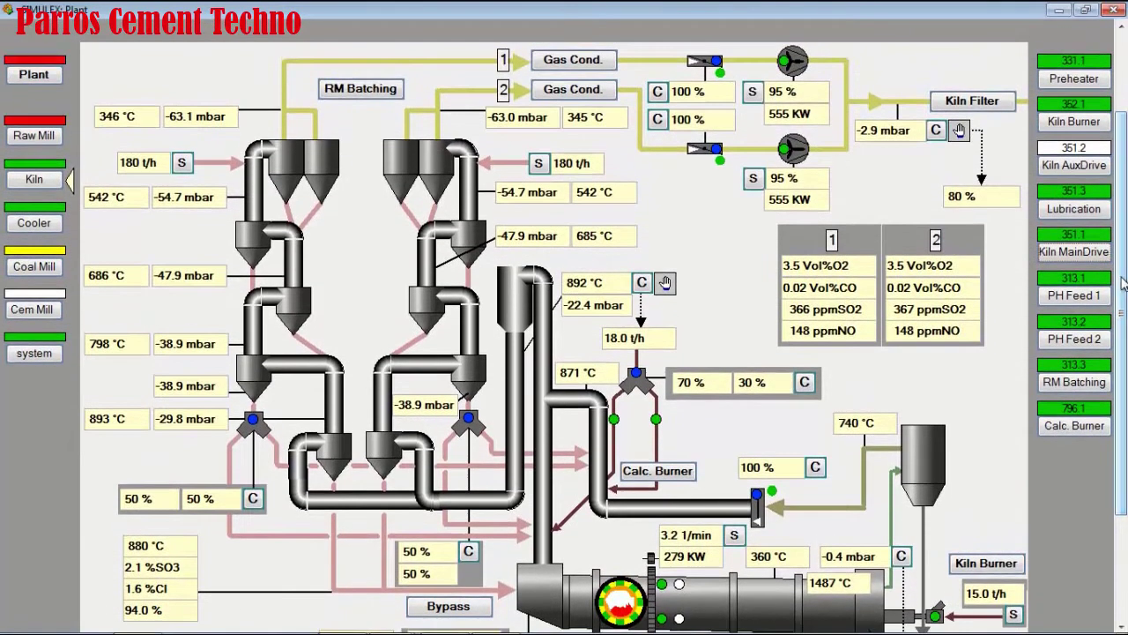
click(182, 165)
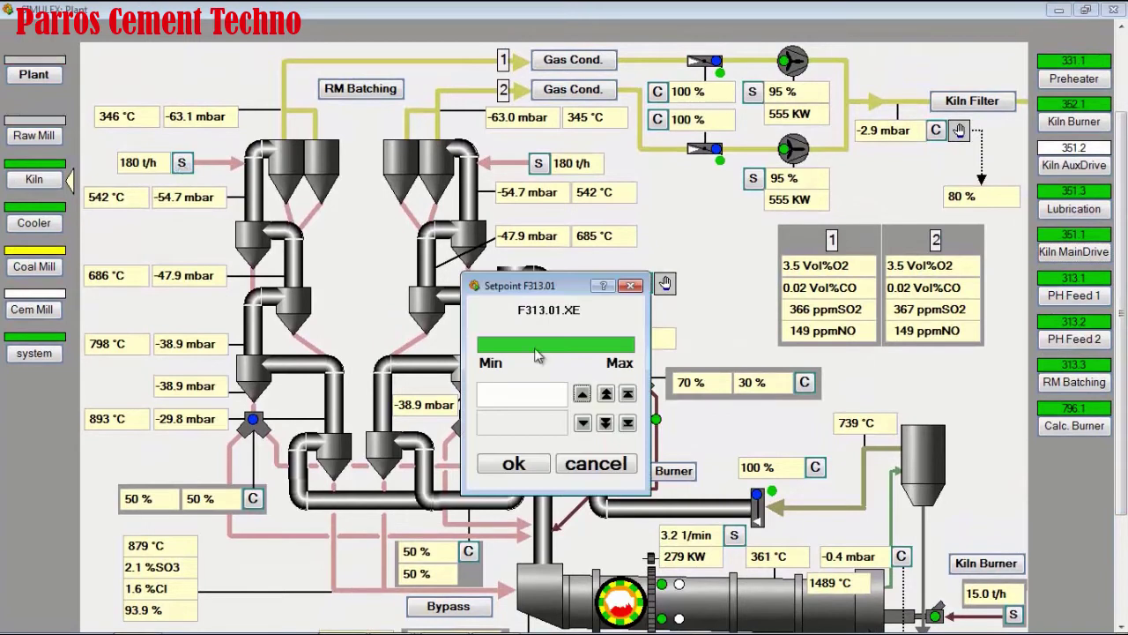
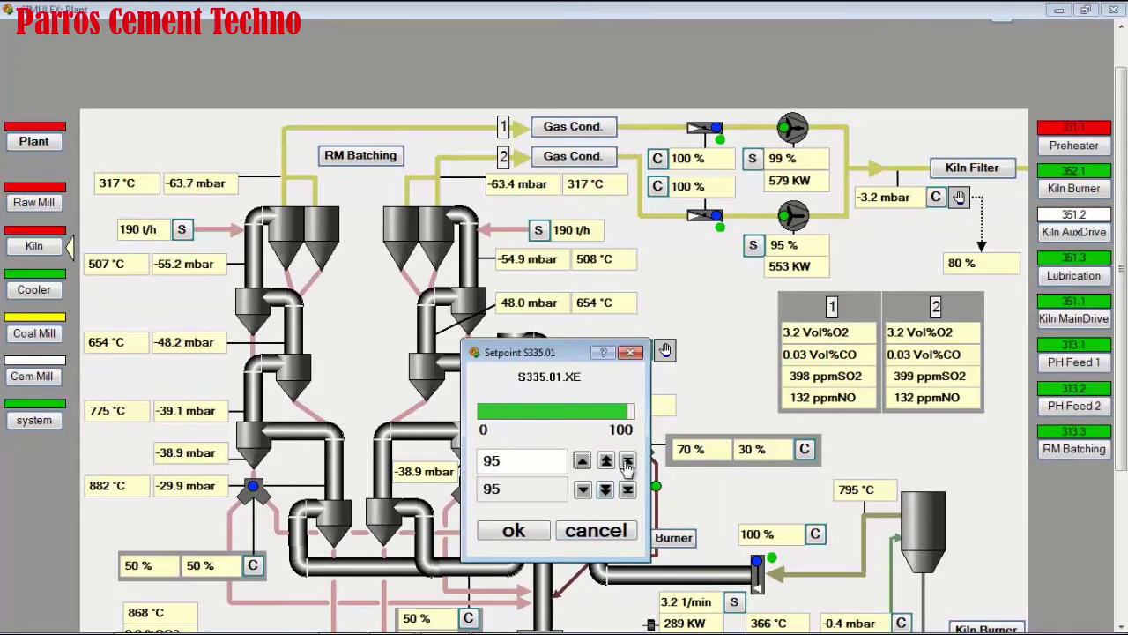
click(582, 530)
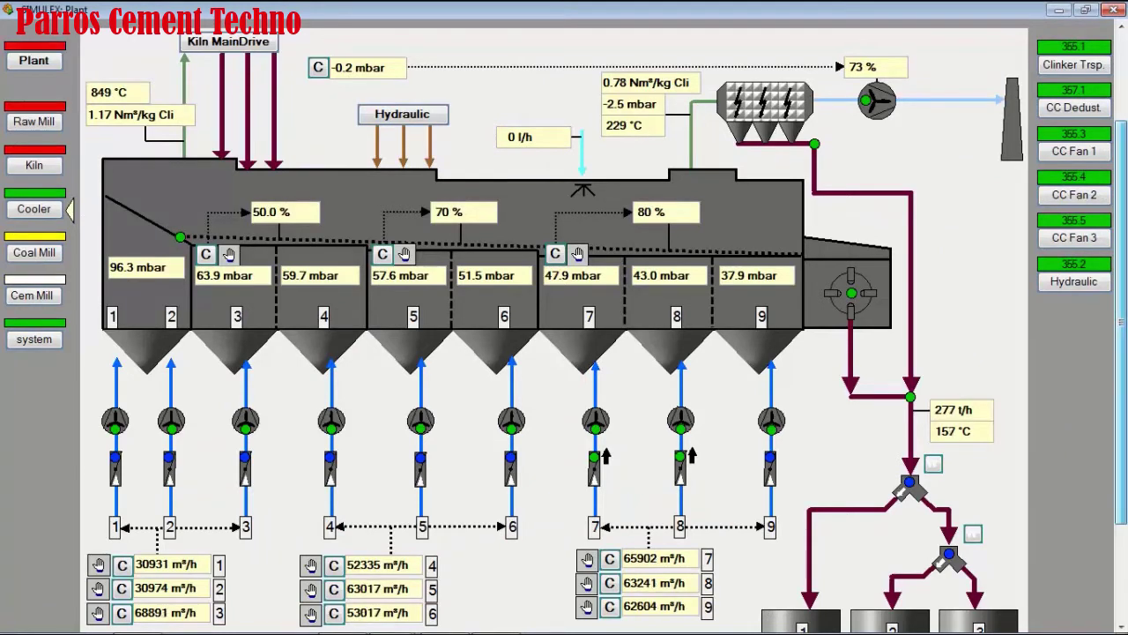
- Check the clinker discharge rate and temperature in the cooler view, and examine the temperatures and gas values in the kiln view
scroll(1120, 323, down, 1)
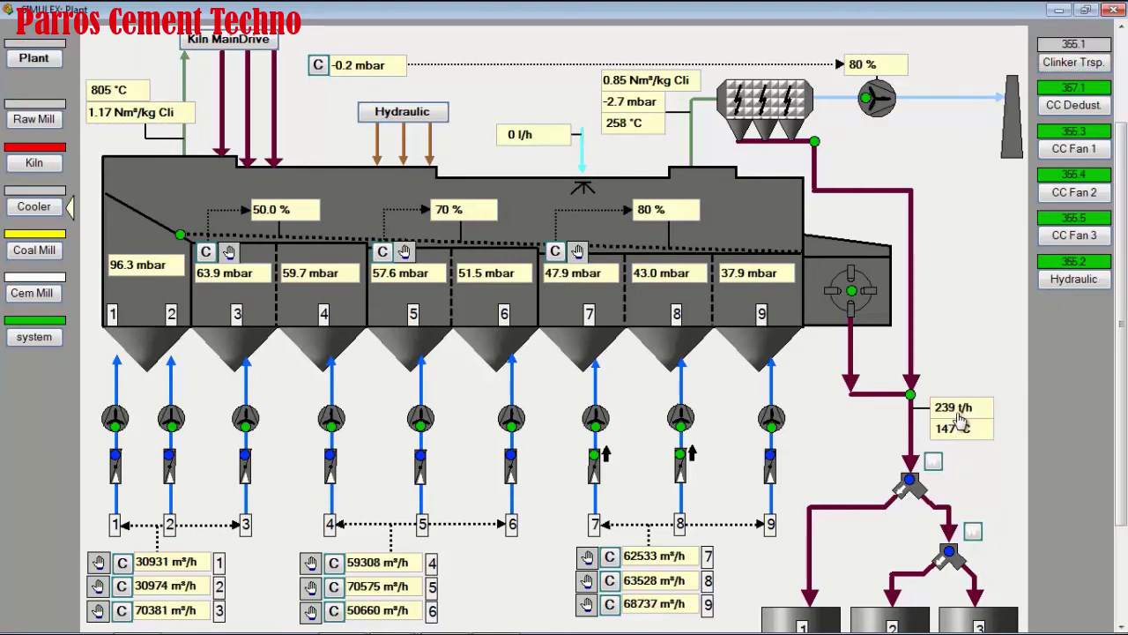
scroll(963, 427, up, 1)
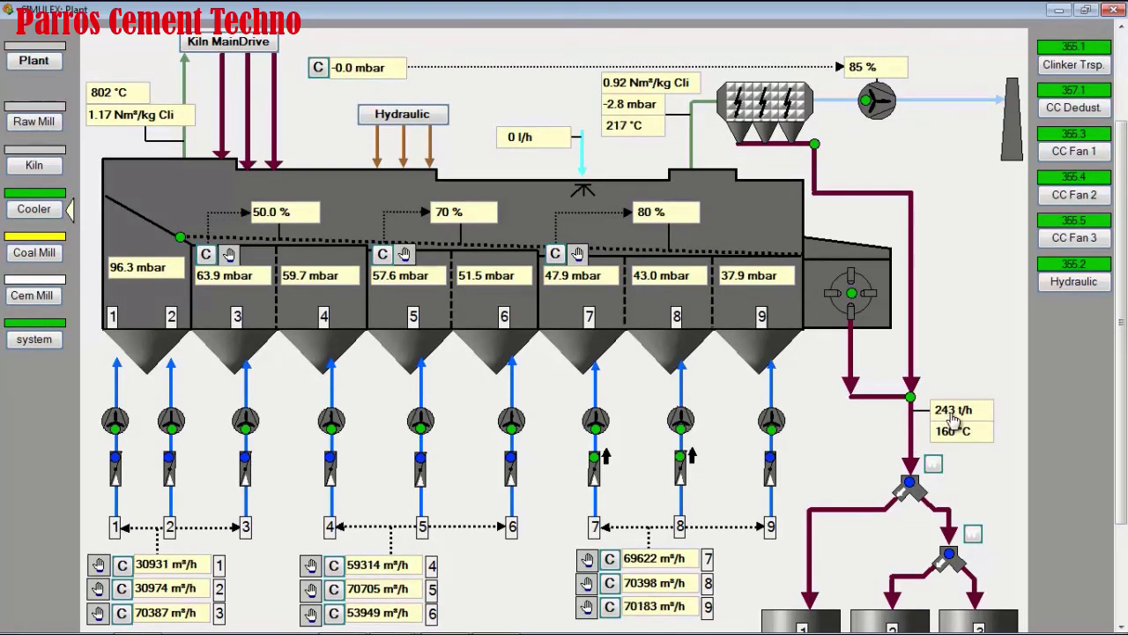
click(36, 166)
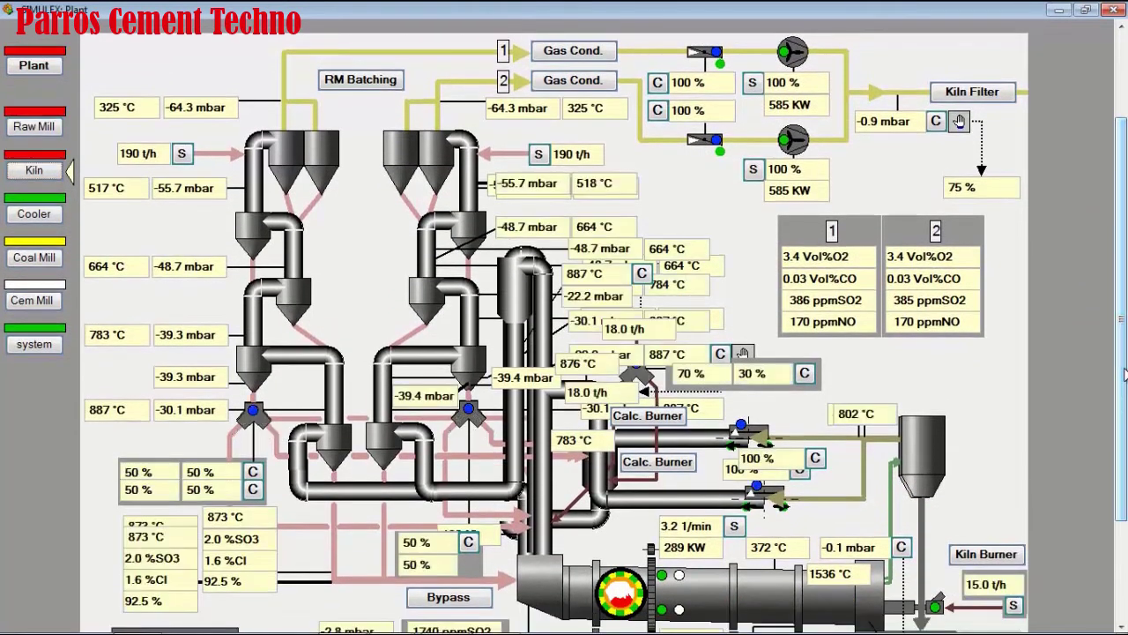
scroll(1122, 228, down, 3)
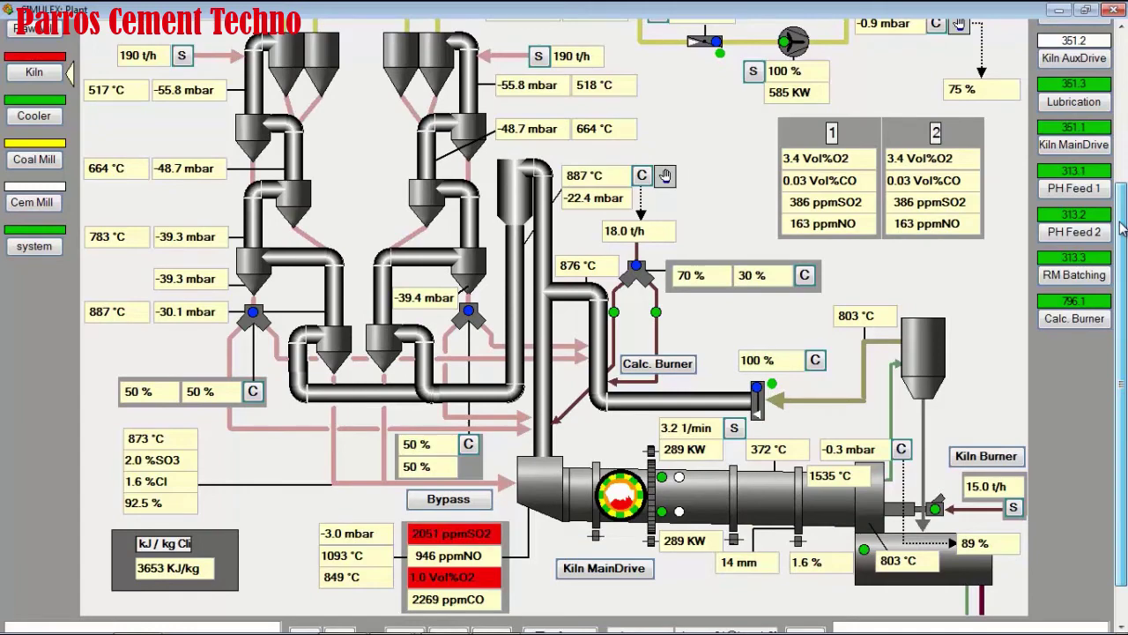
drag(1121, 228, 1122, 159)
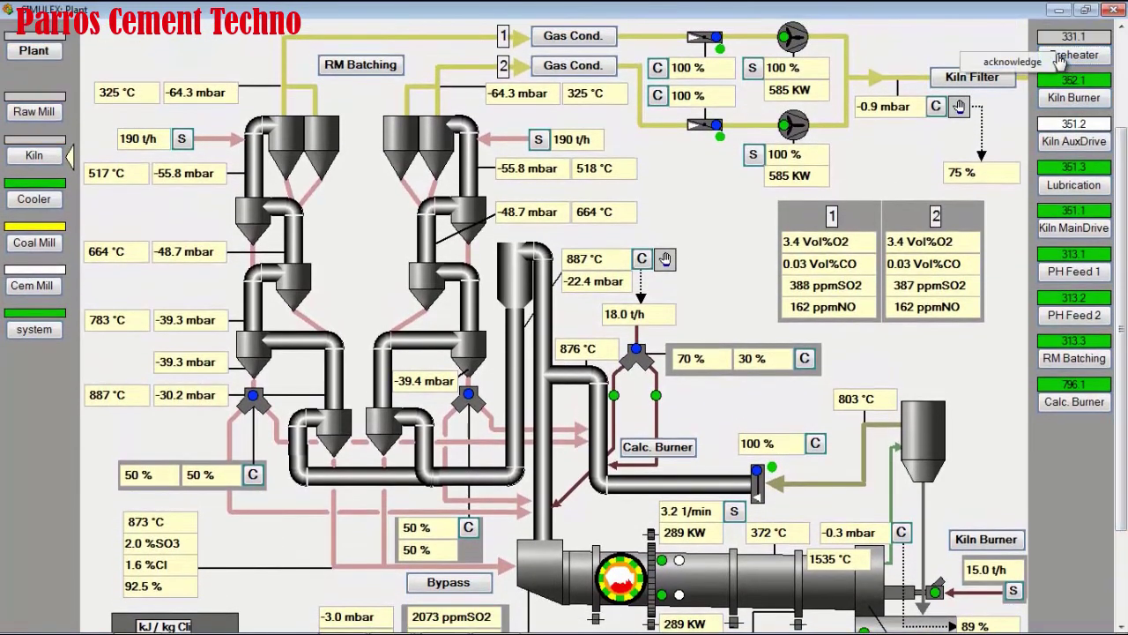
mouse_move(1125, 260)
mouse_down()
mouse_move(1124, 313)
mouse_move(1126, 276)
mouse_up()
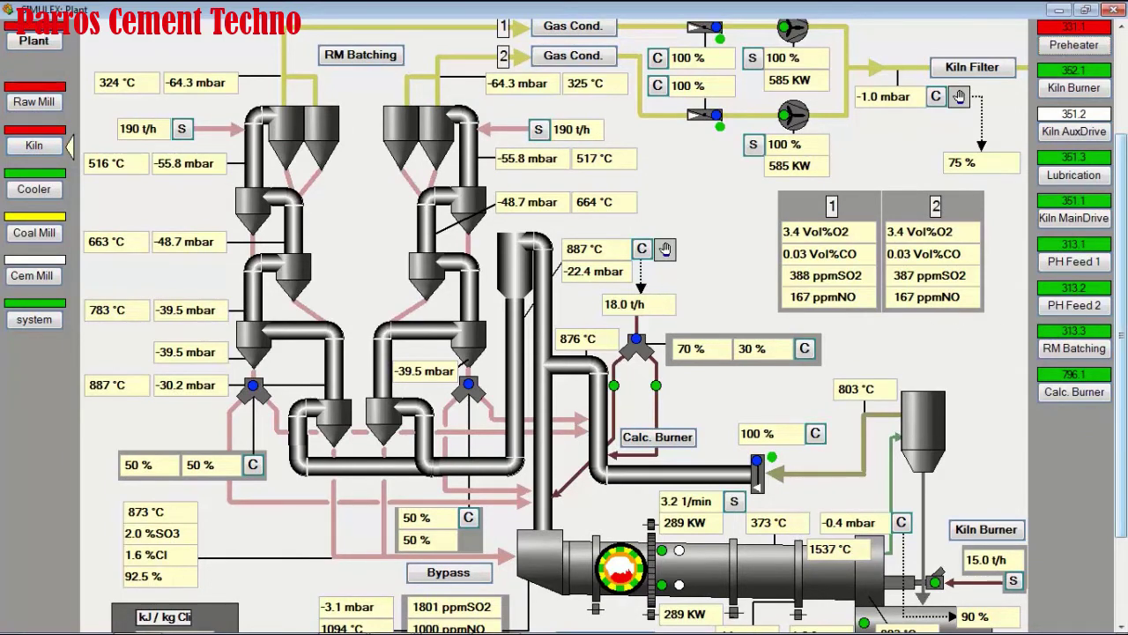
drag(1125, 306, 1125, 310)
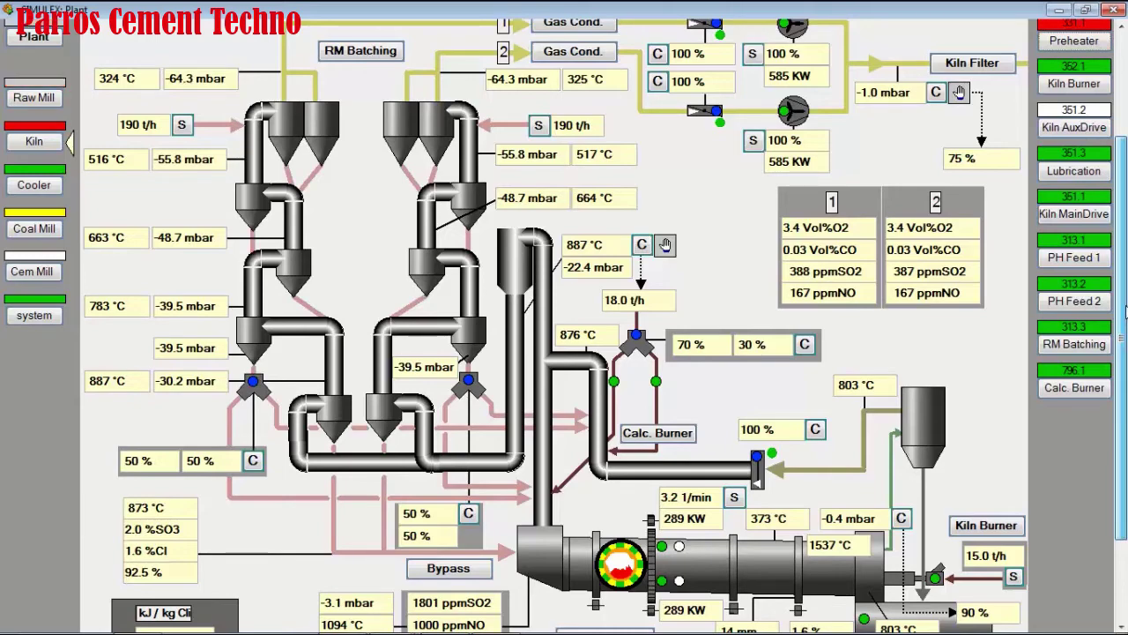
drag(1124, 310, 1125, 309)
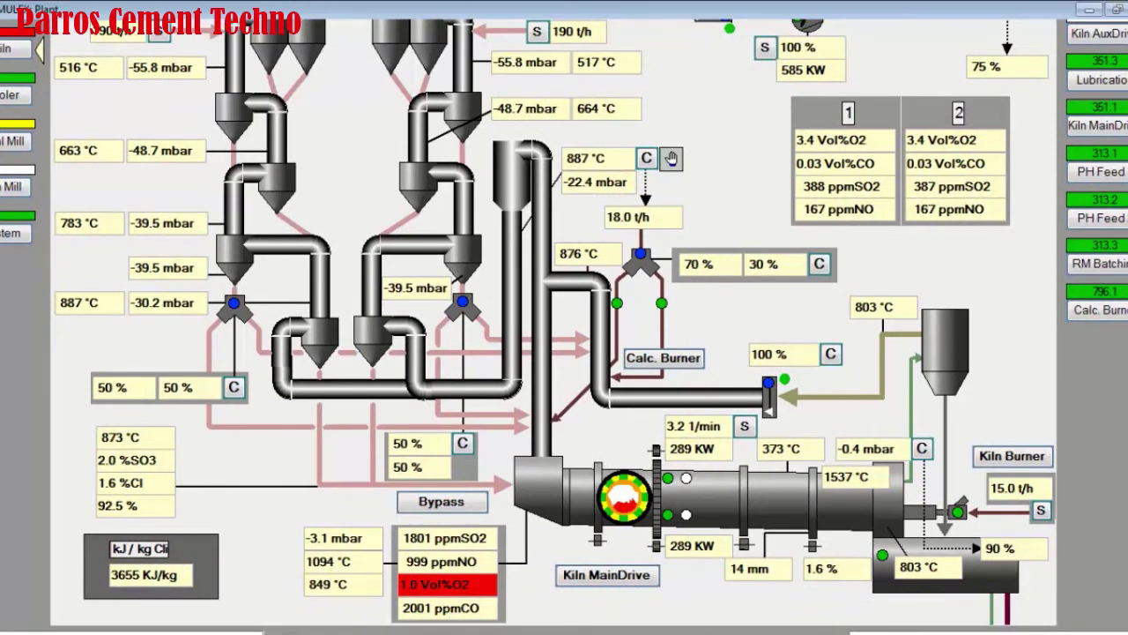
- Go to the cooler view and set the output of the controller for cooling fan 1 (F355.01) to 95 %
click(13, 99)
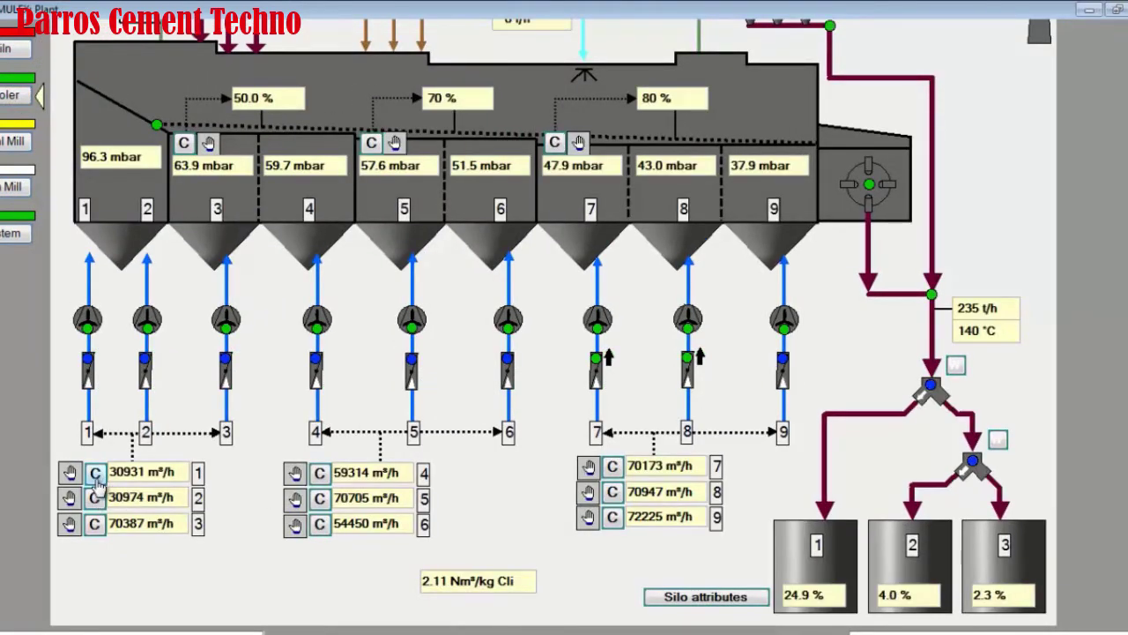
click(95, 472)
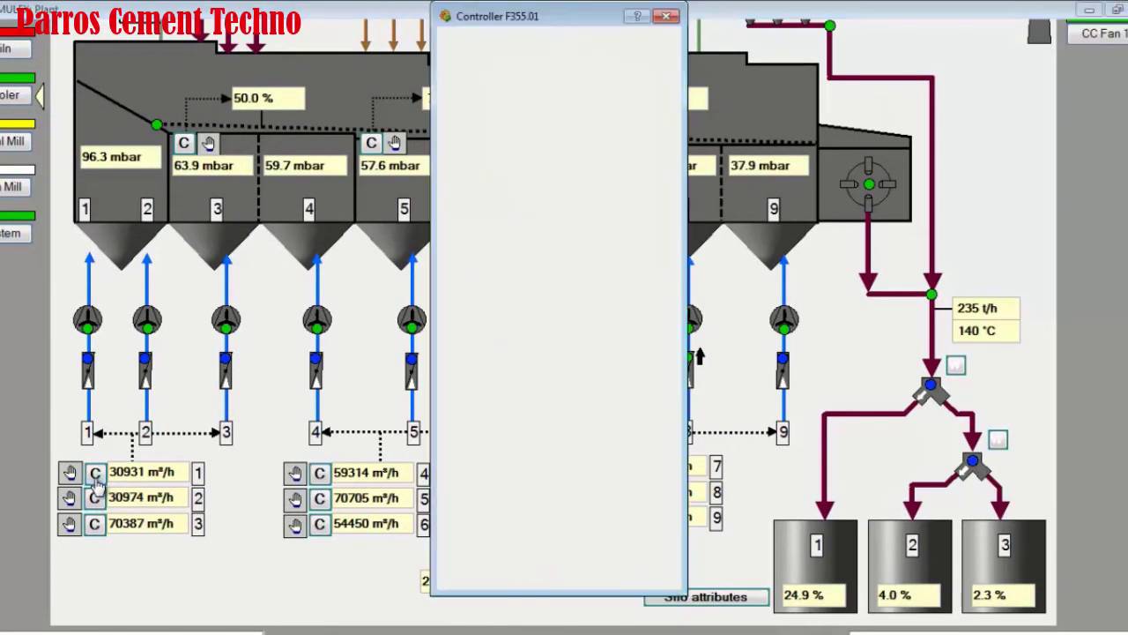
click(487, 425)
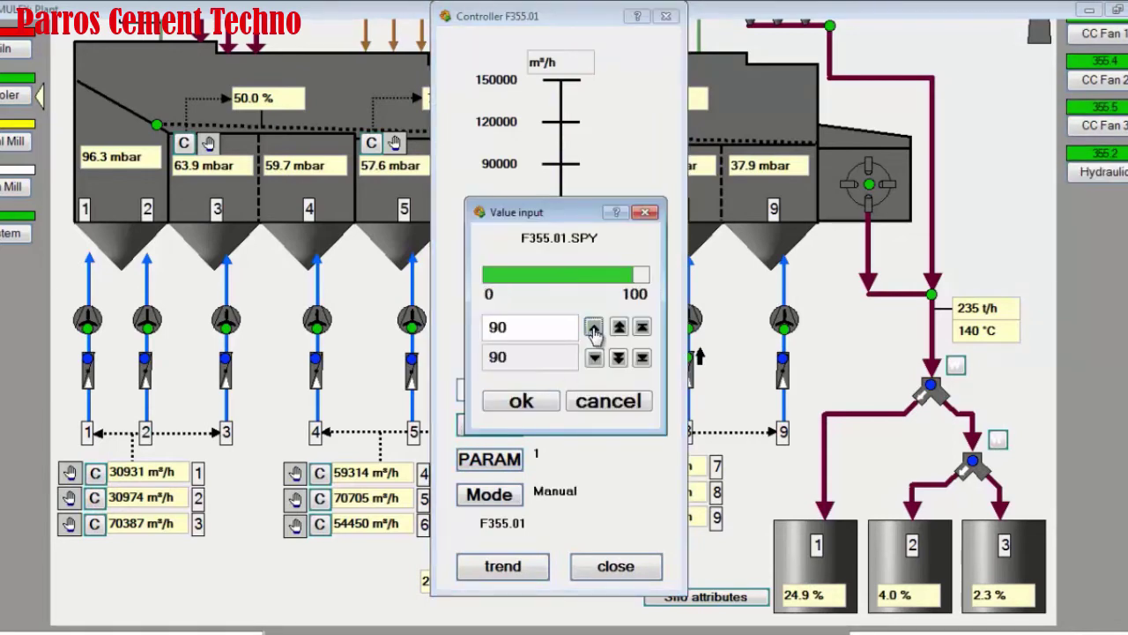
click(547, 401)
- Increase the output of the controller for cooling fan 2 (F355.02) to 95 %
click(94, 497)
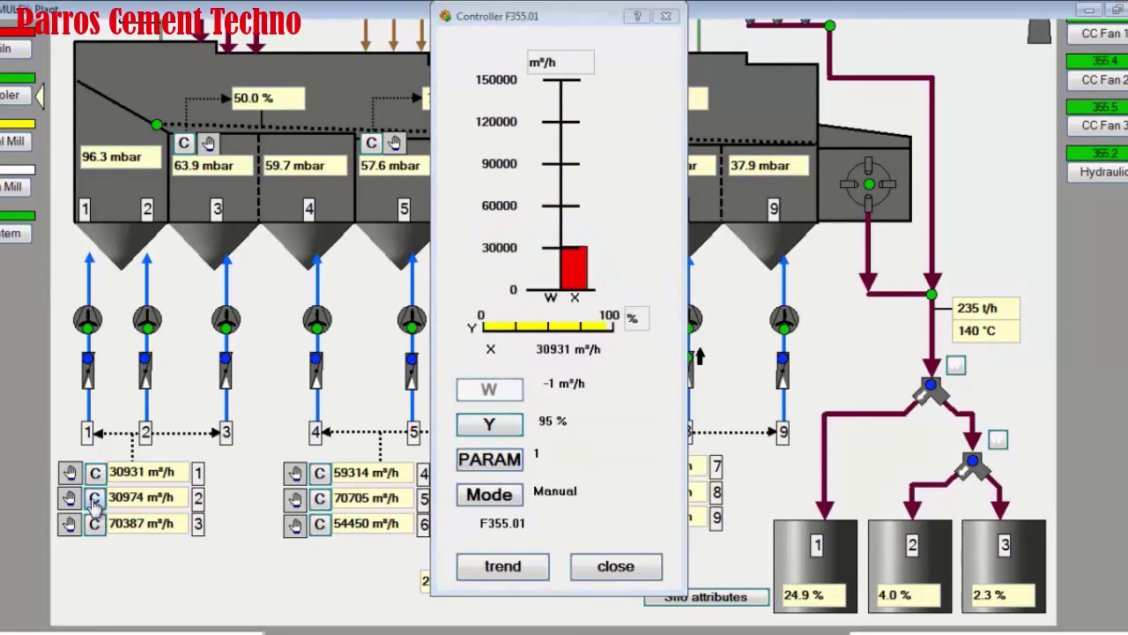
click(490, 424)
click(593, 327)
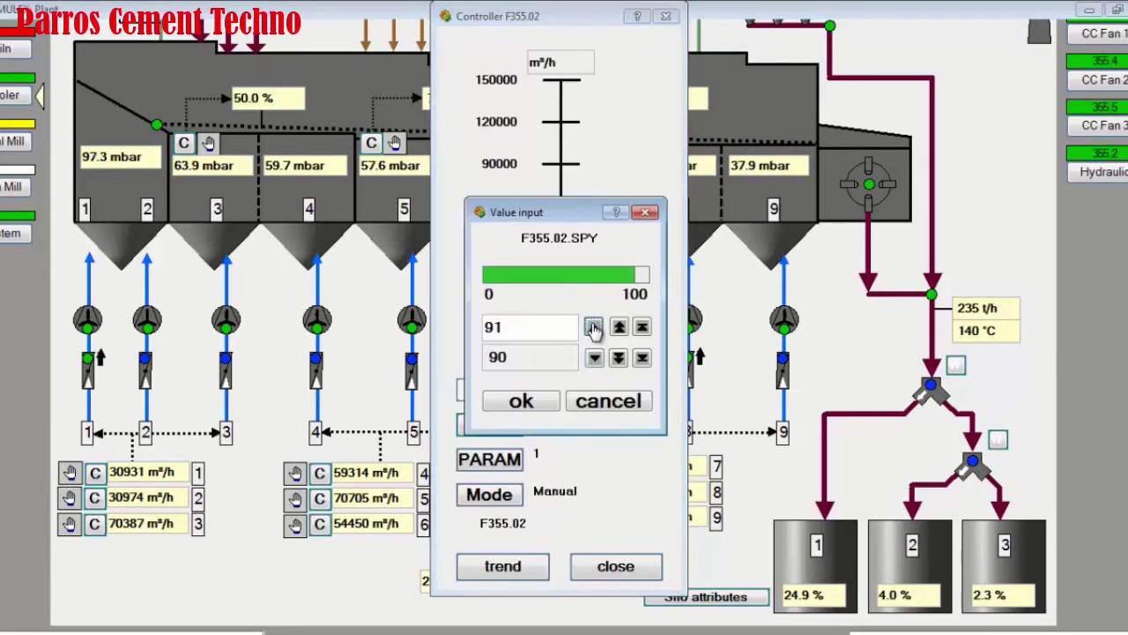
click(593, 327)
click(521, 401)
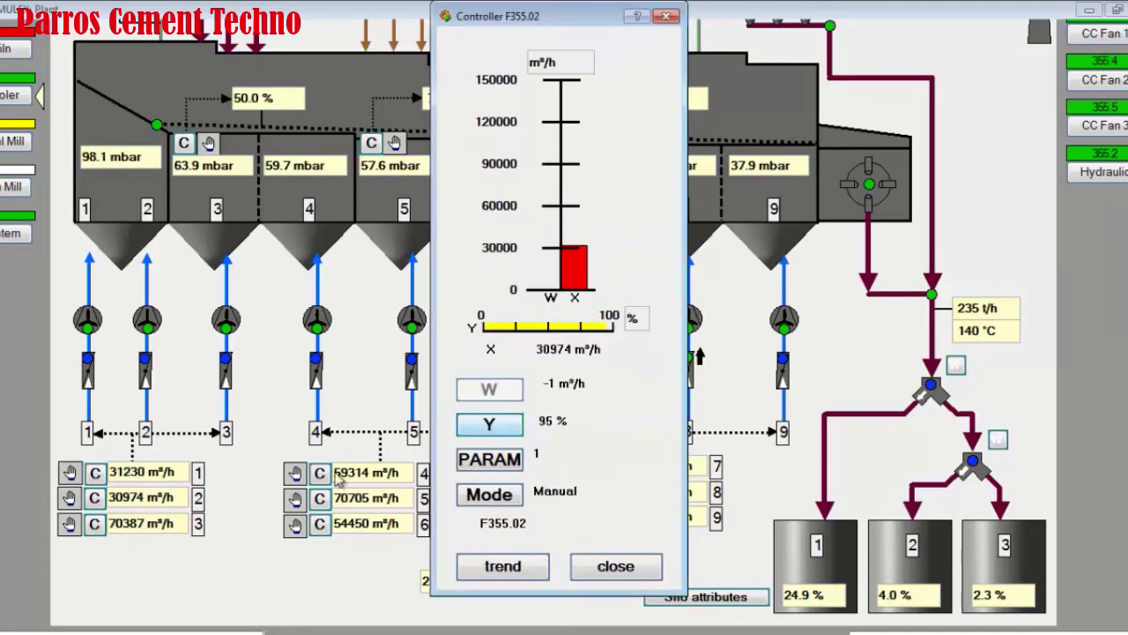
- Raise the output of the controller for cooling fan 3 (F355.03) in small increments to at least 93 %
click(94, 523)
click(490, 425)
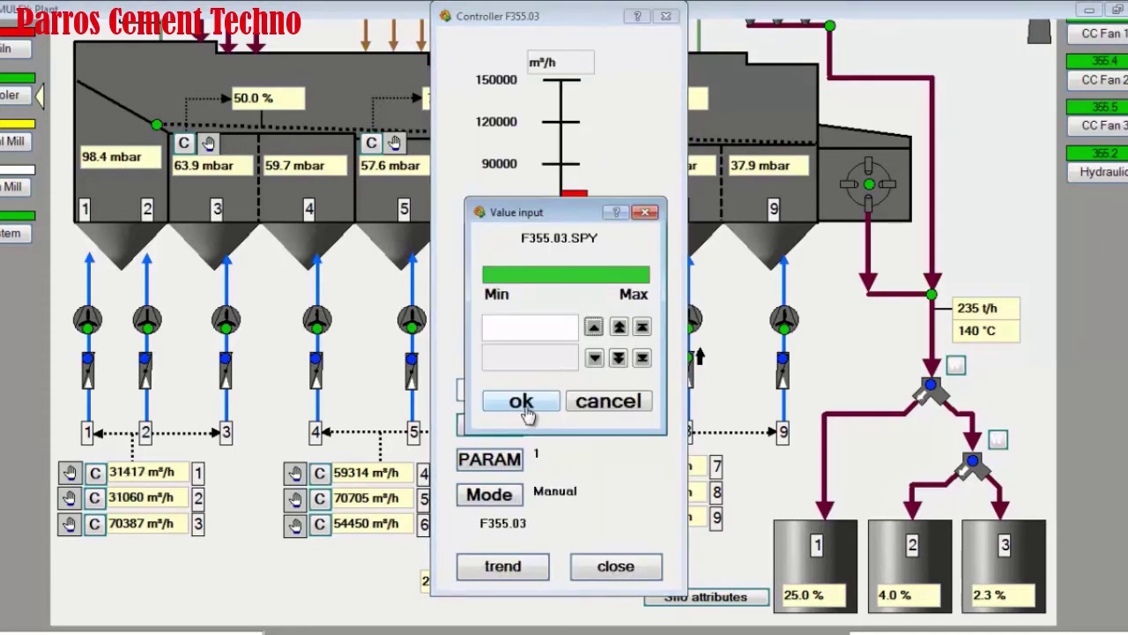
click(593, 327)
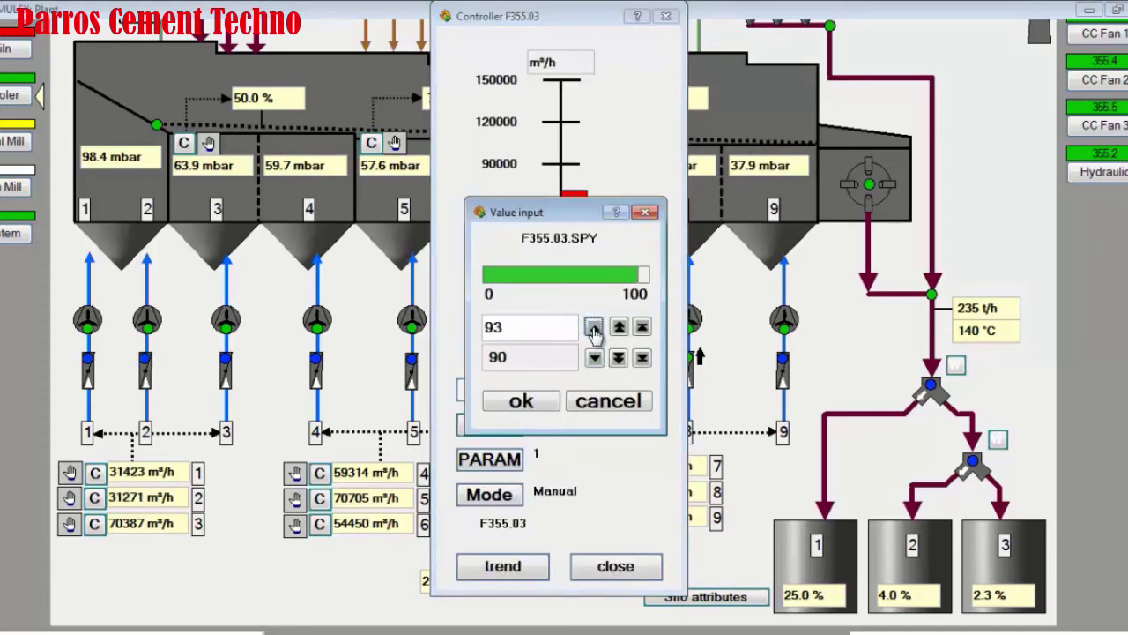
click(521, 401)
- Increase the output of the controller for cooling fan 4 (F355.04) to 95 %
click(319, 472)
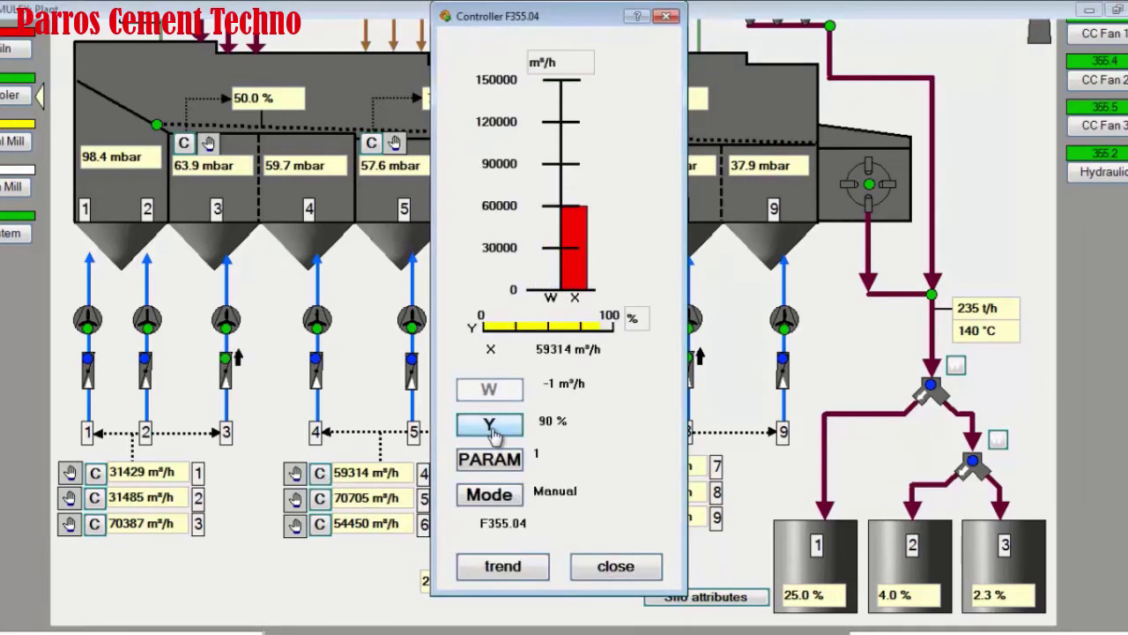
click(490, 427)
click(593, 327)
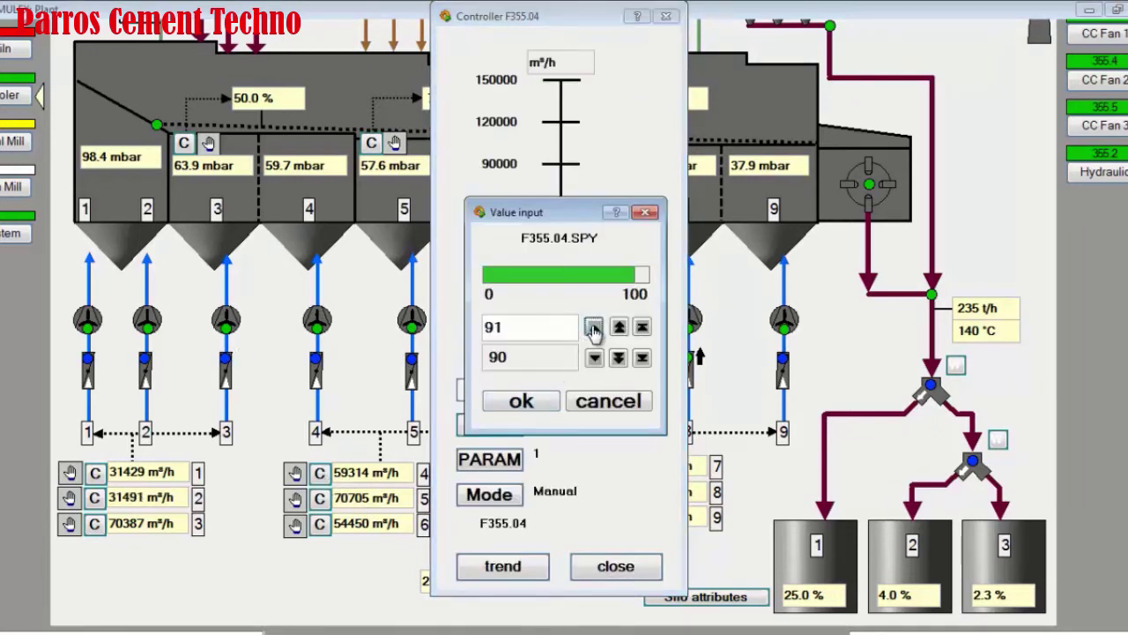
click(521, 401)
- Increase the output of the controller for cooling fan 5 (F355.05) to 95 %
click(319, 498)
click(490, 426)
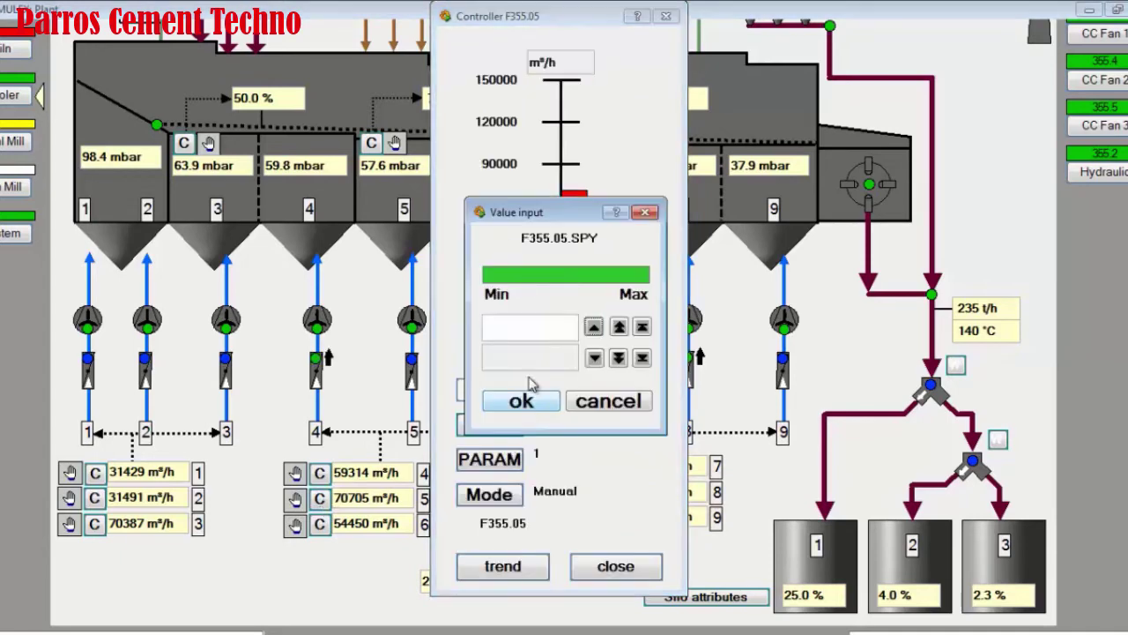
click(593, 327)
click(518, 399)
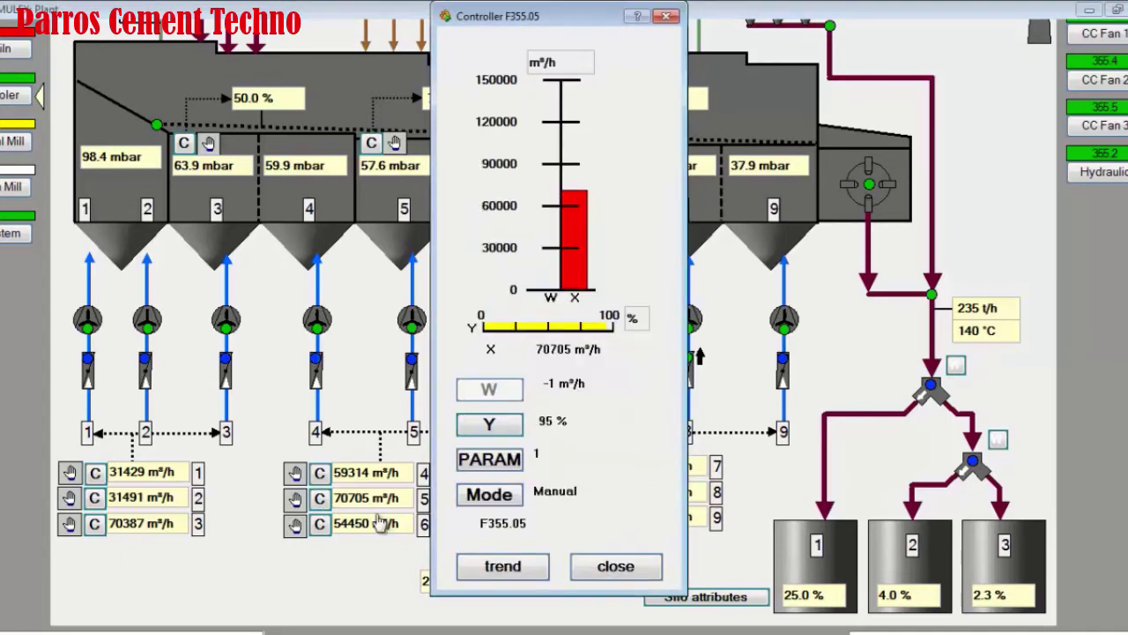
- Increase the output of the controller for cooling fan 6 (F355.06) to 95 % and close the open controller windows
click(319, 524)
click(495, 427)
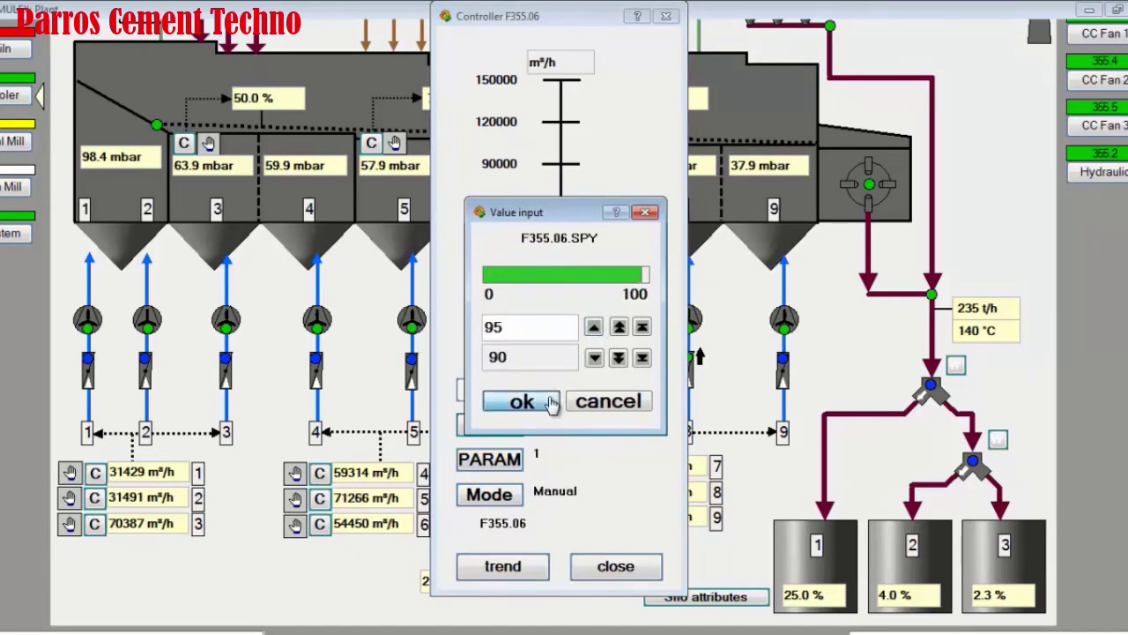
click(519, 402)
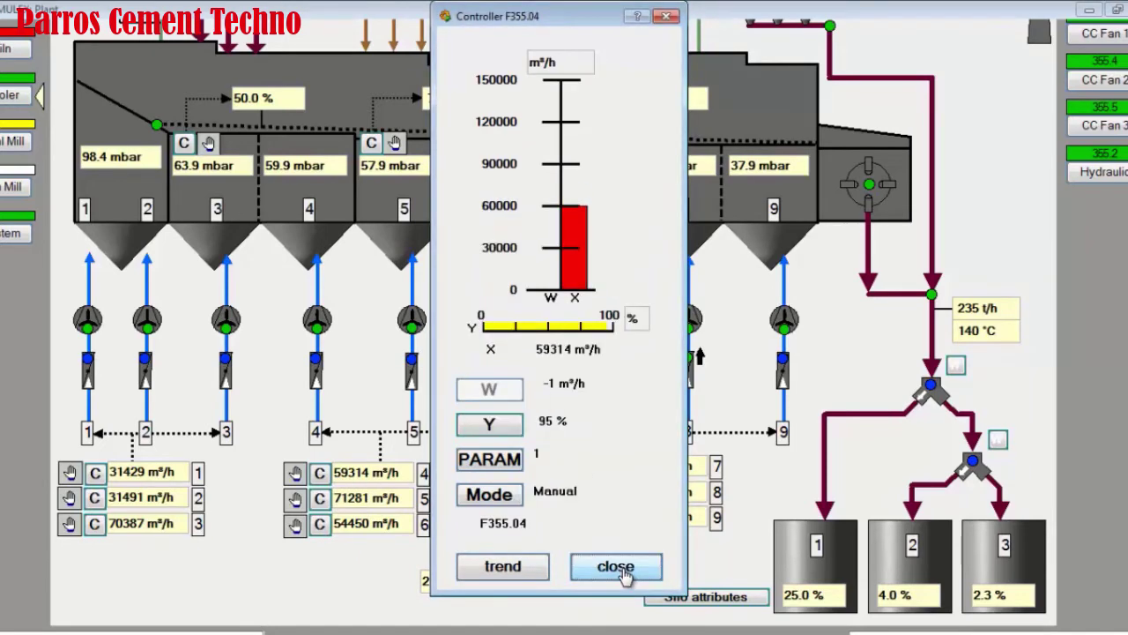
click(621, 569)
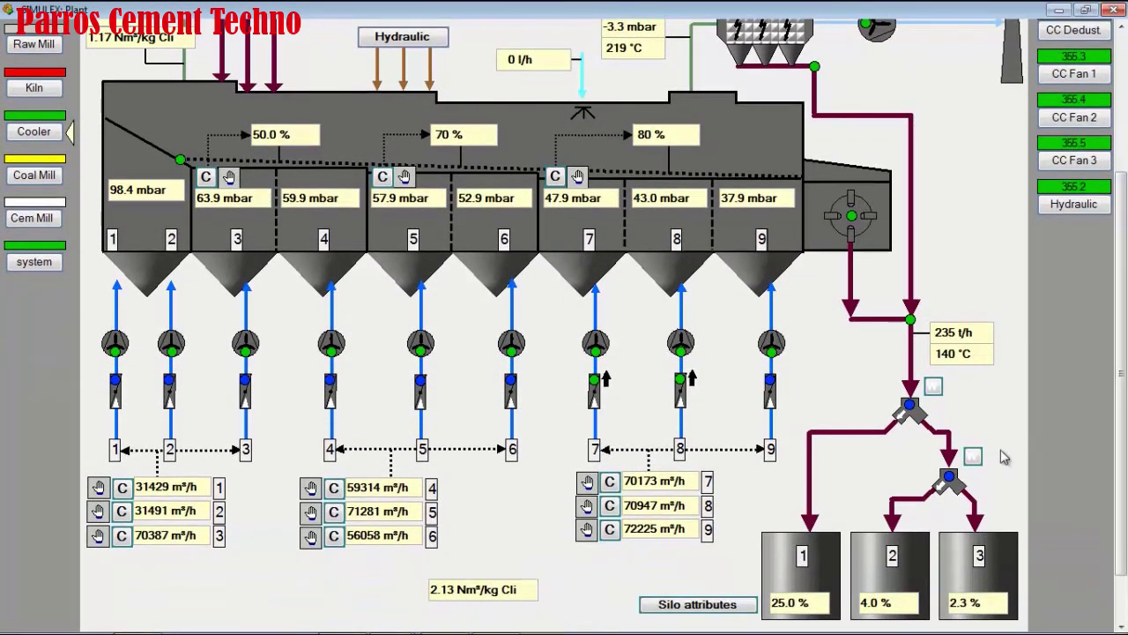
- Return to the kiln view and raise the kiln speed setpoint (S351.01) to 3.4 1/min
drag(1125, 390, 1125, 333)
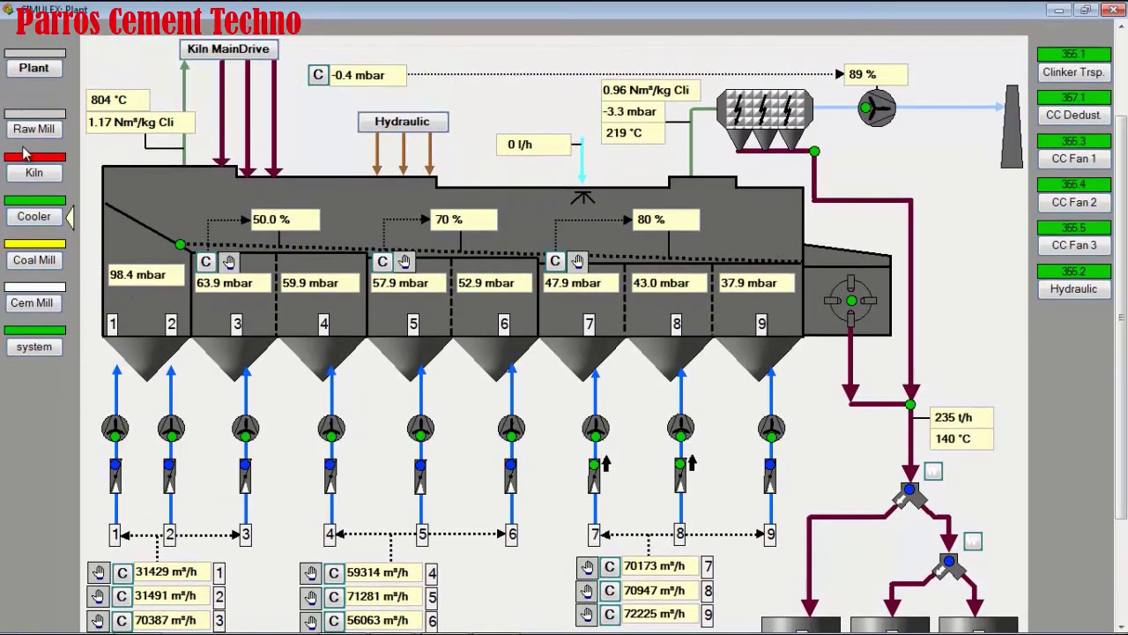
click(34, 173)
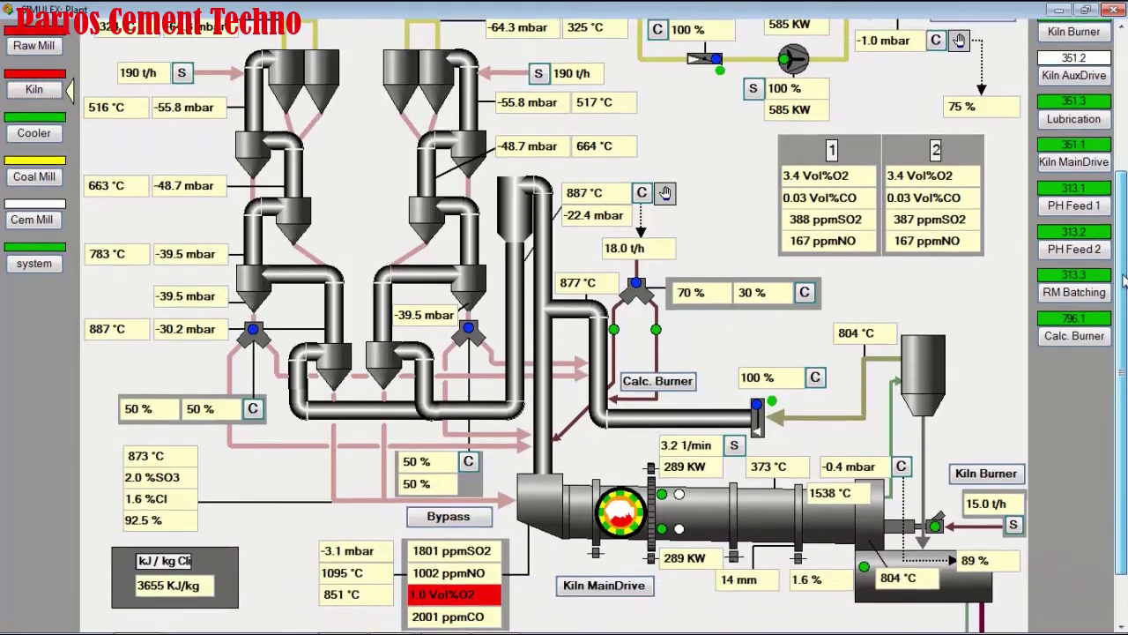
drag(1124, 216, 1123, 268)
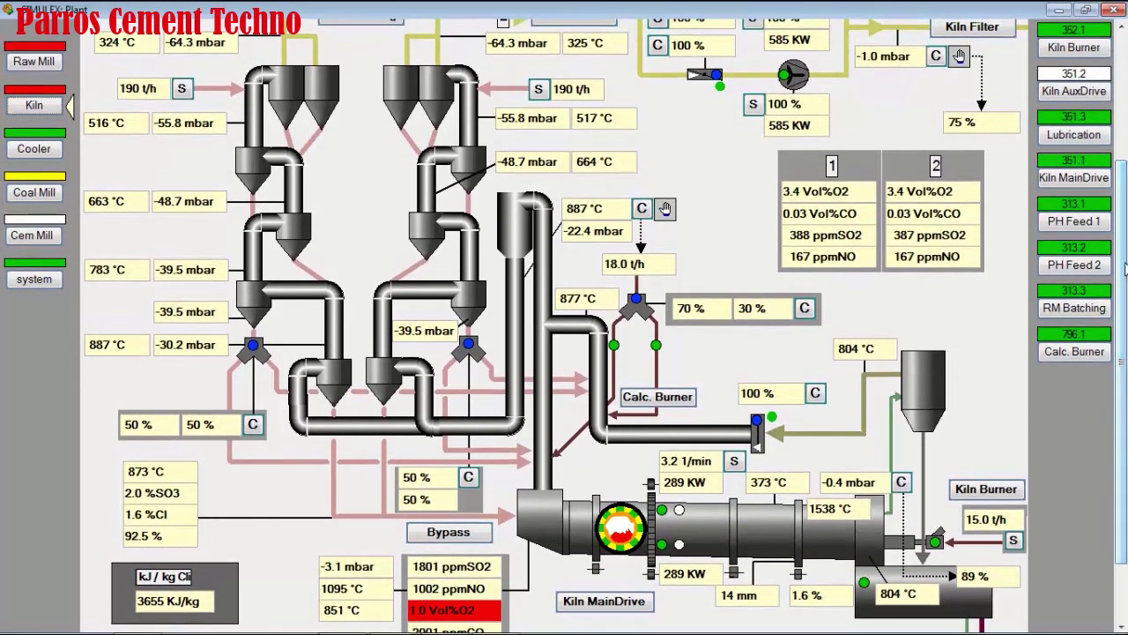
click(735, 462)
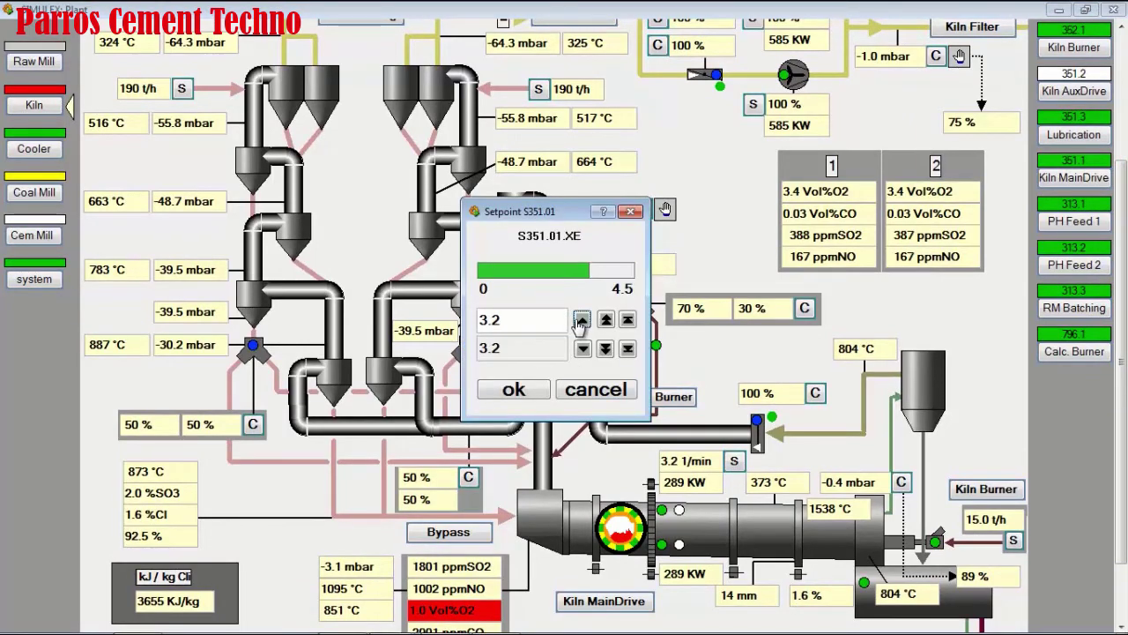
click(511, 390)
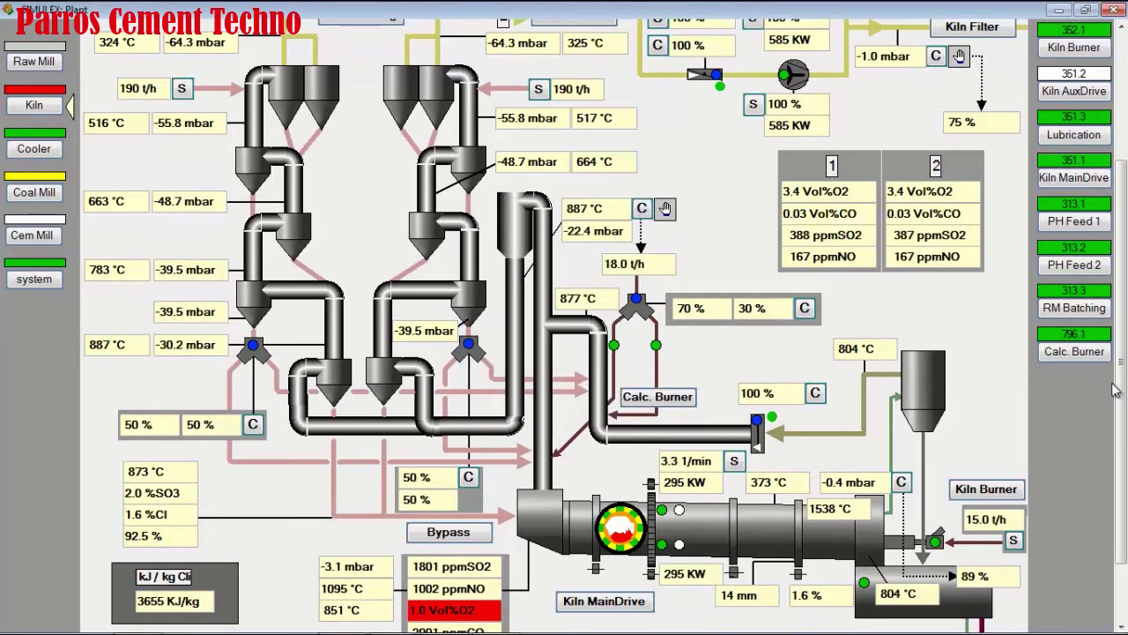
- Open the coal mill view, raise the output of feed controller P723.01 to 45.0 t/h and close the controller
drag(1115, 391, 1125, 356)
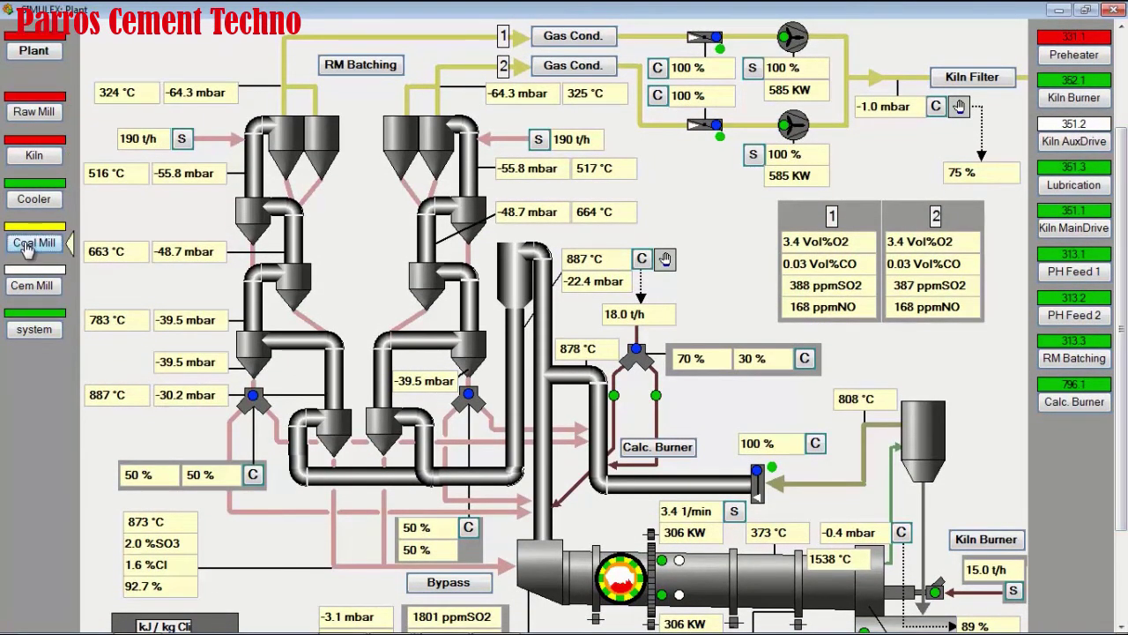
click(27, 249)
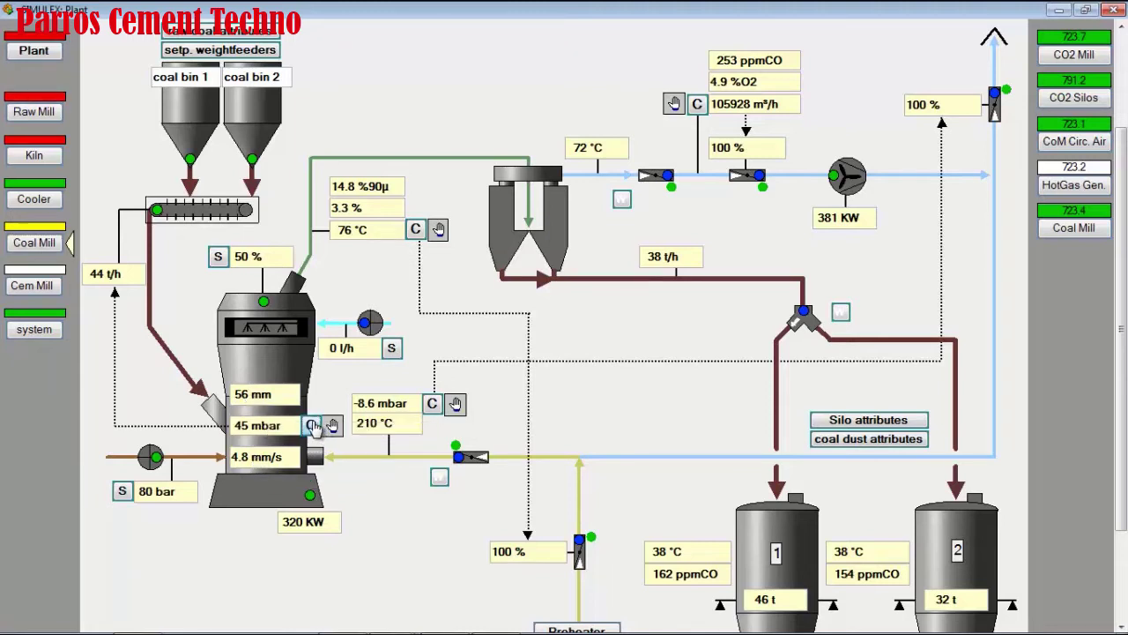
click(313, 425)
click(494, 472)
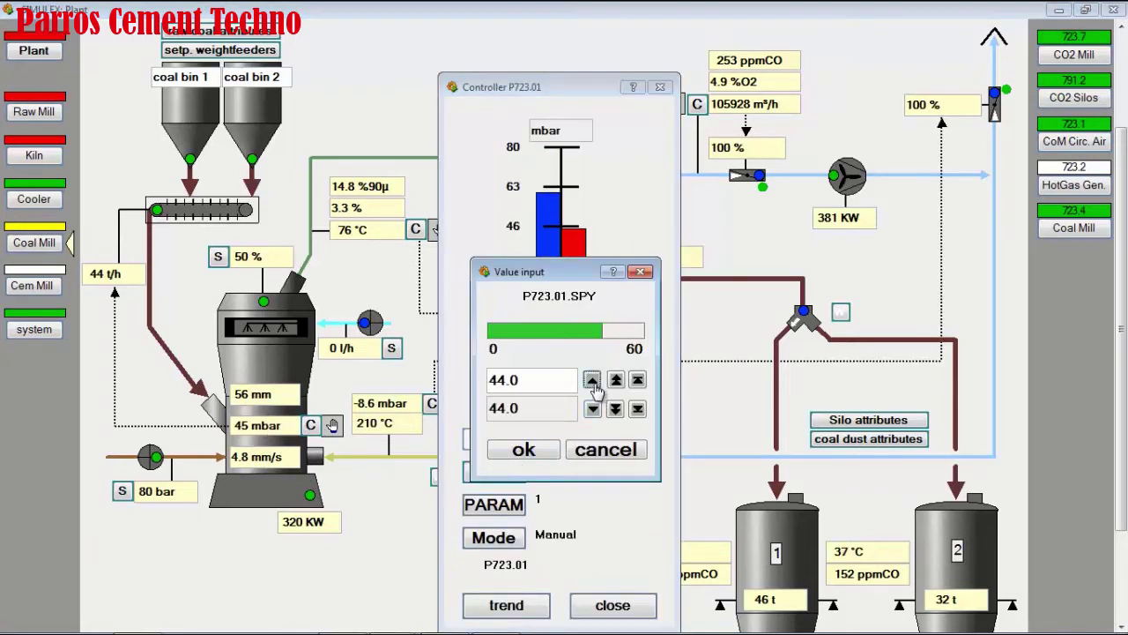
click(523, 452)
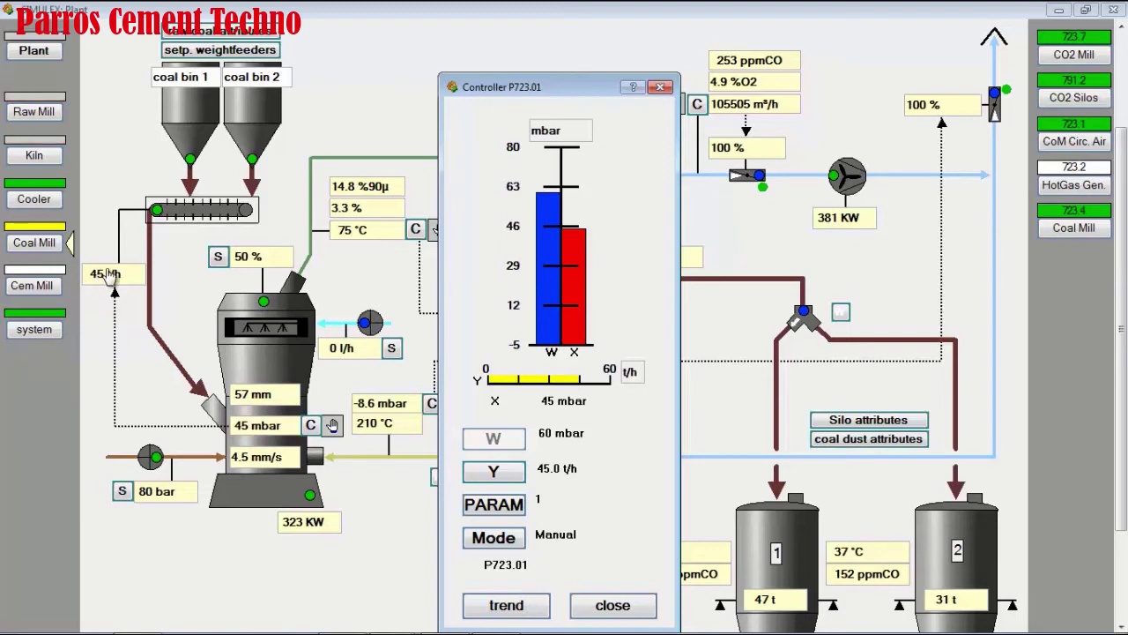
click(613, 605)
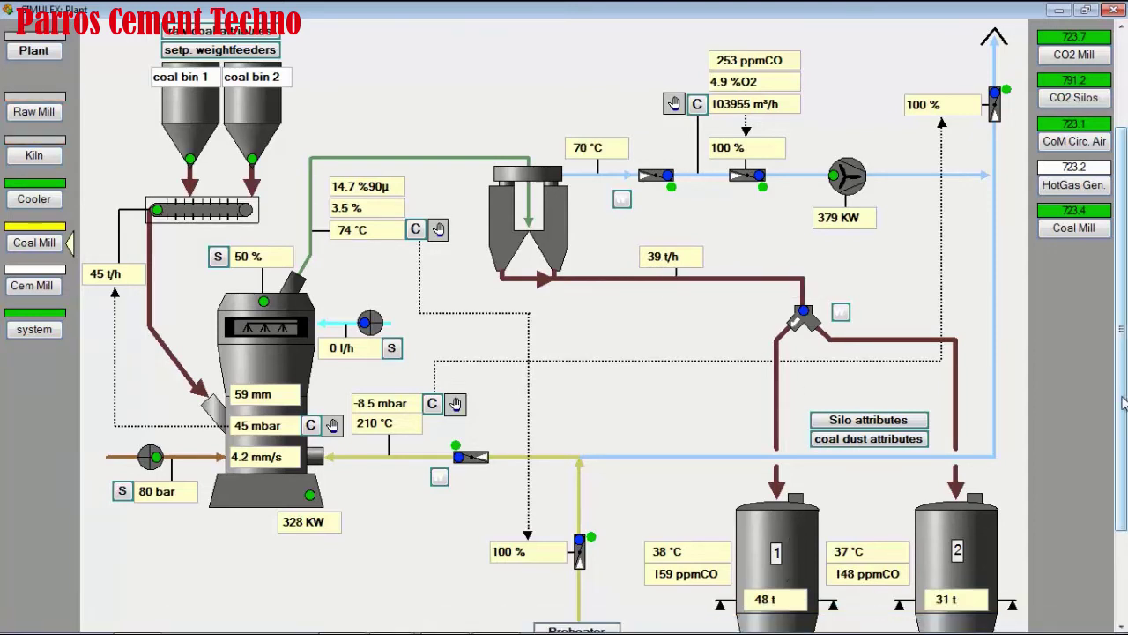
- Return to the kiln view and raise both preheater feed setpoints (F313.01 and F313.02) to 195 t/h
scroll(958, 529, down, 2)
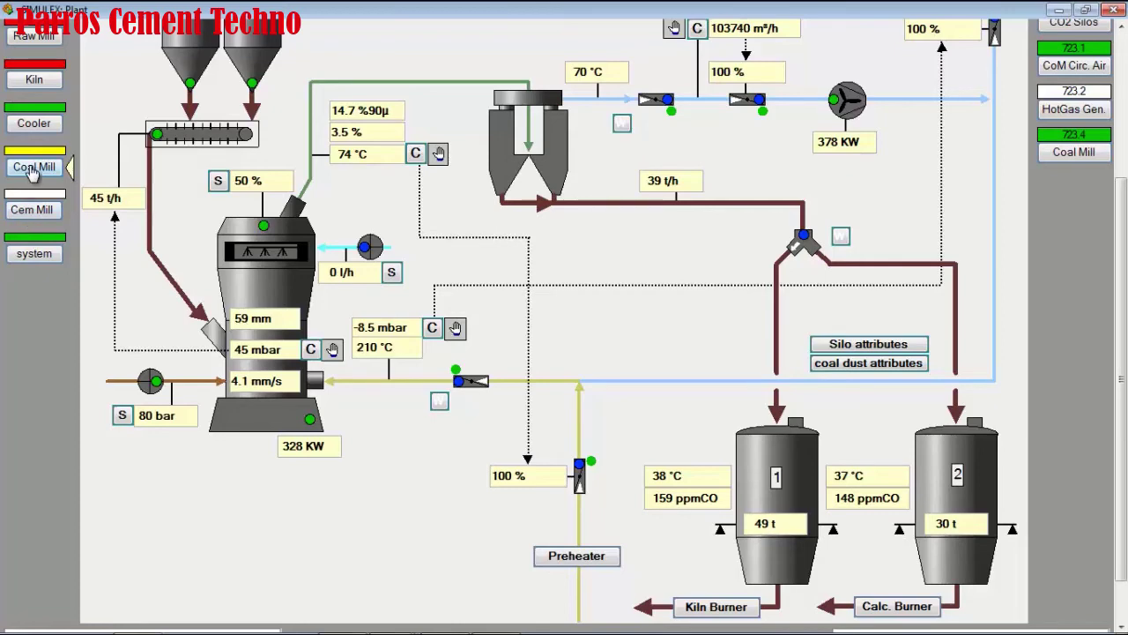
click(28, 90)
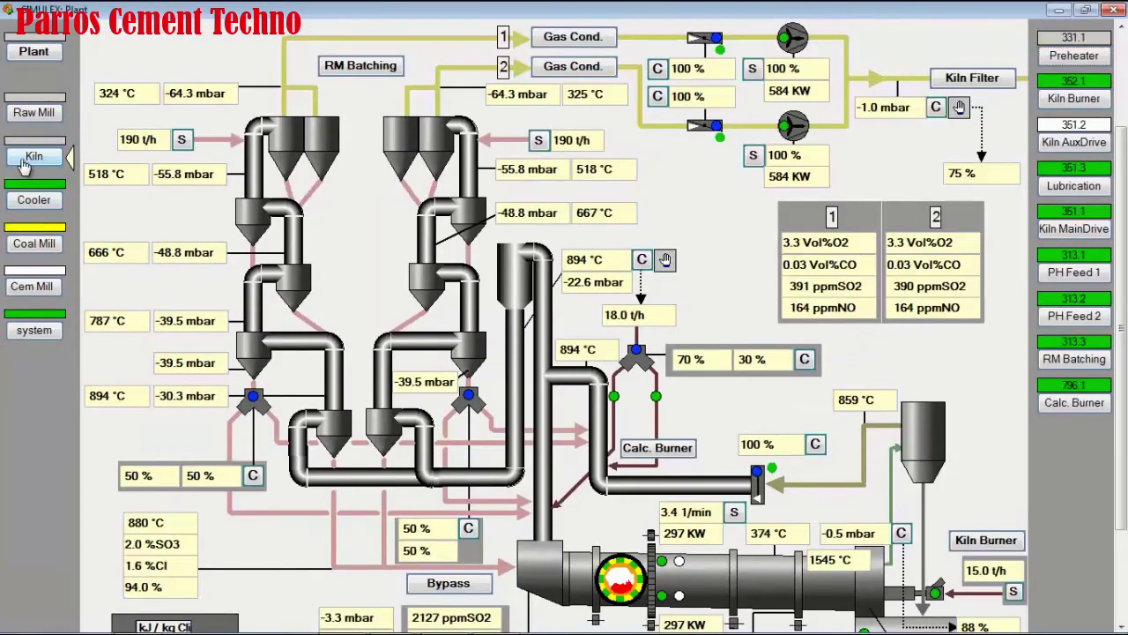
click(181, 141)
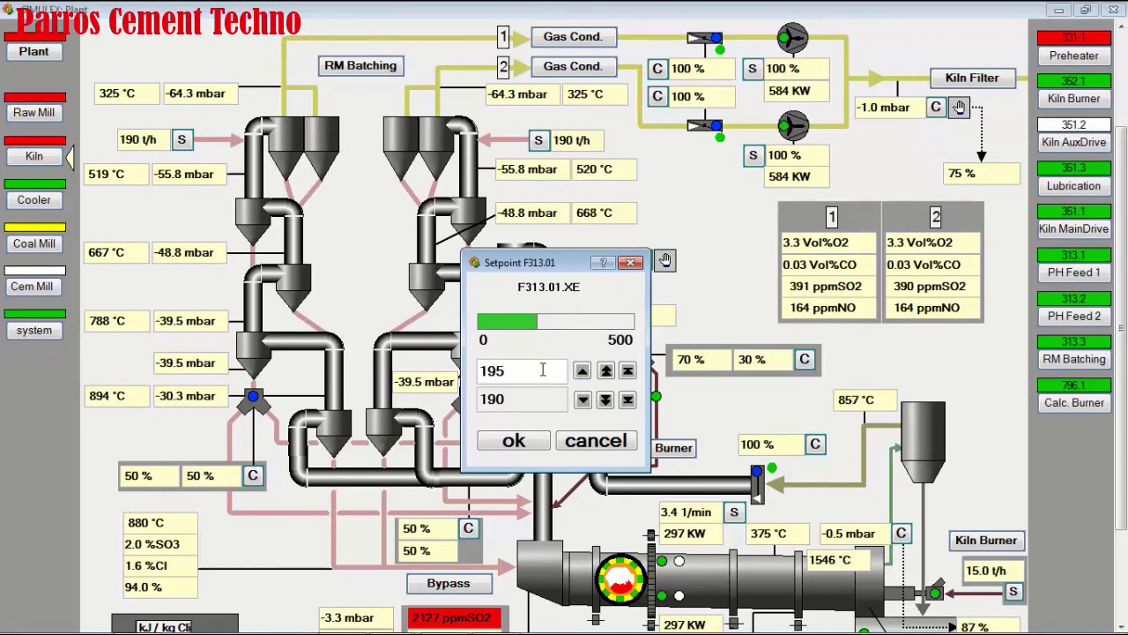
click(517, 444)
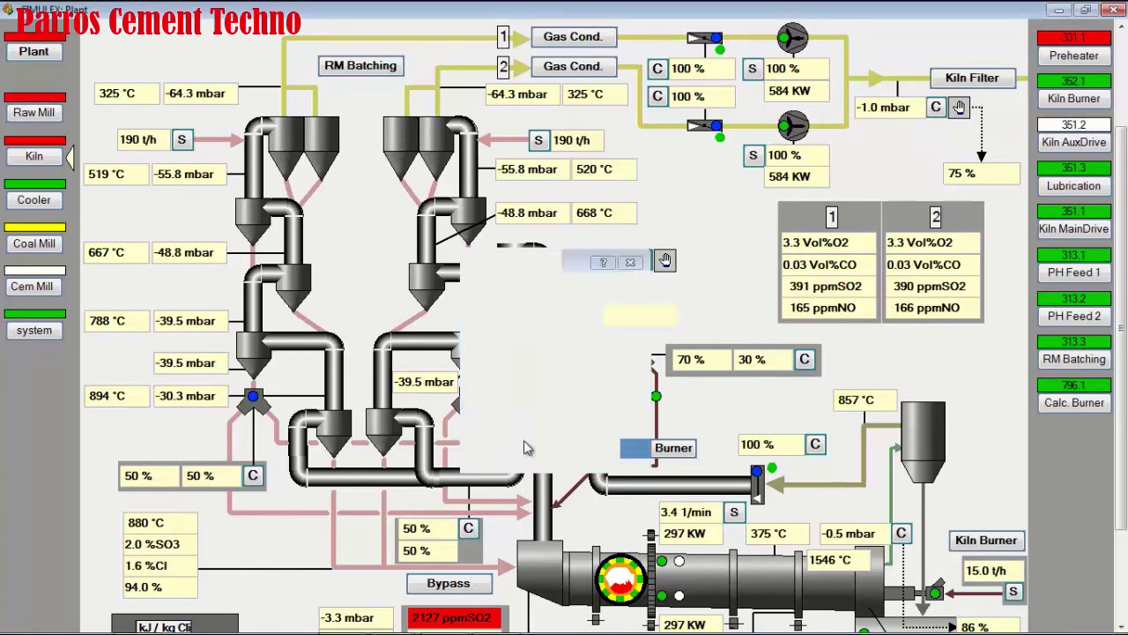
click(540, 141)
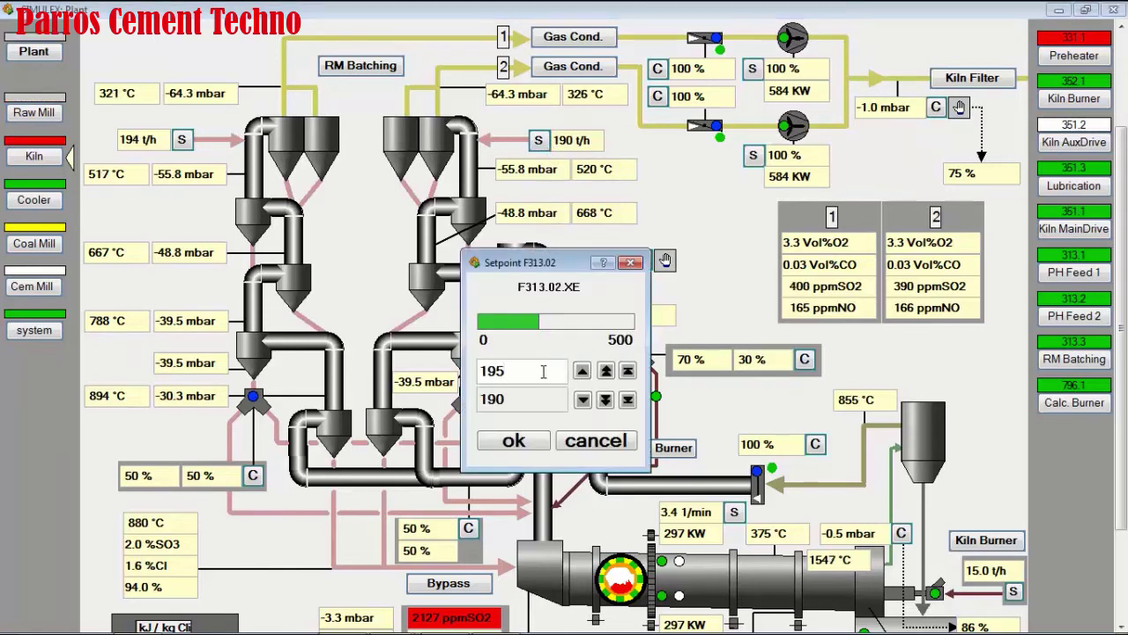
click(513, 441)
- Raise the output of controller P229.03 ahead of the kiln filter to 80 % and close the controller
drag(1124, 370, 1124, 427)
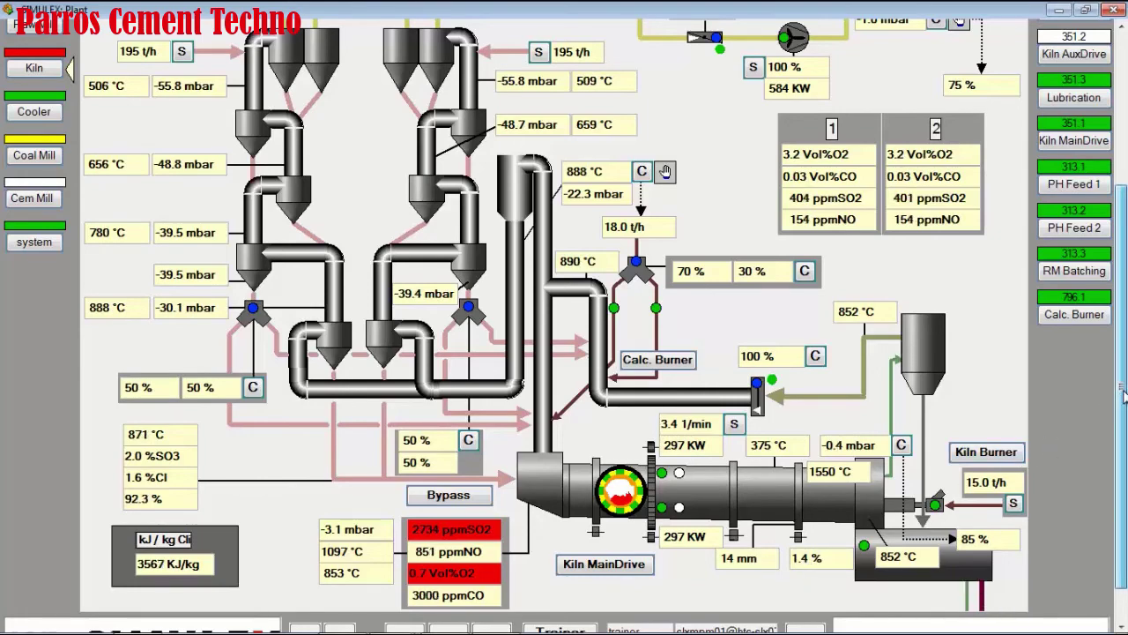
mouse_move(1123, 397)
mouse_down()
mouse_move(1123, 365)
mouse_move(1122, 410)
mouse_move(1121, 396)
mouse_up()
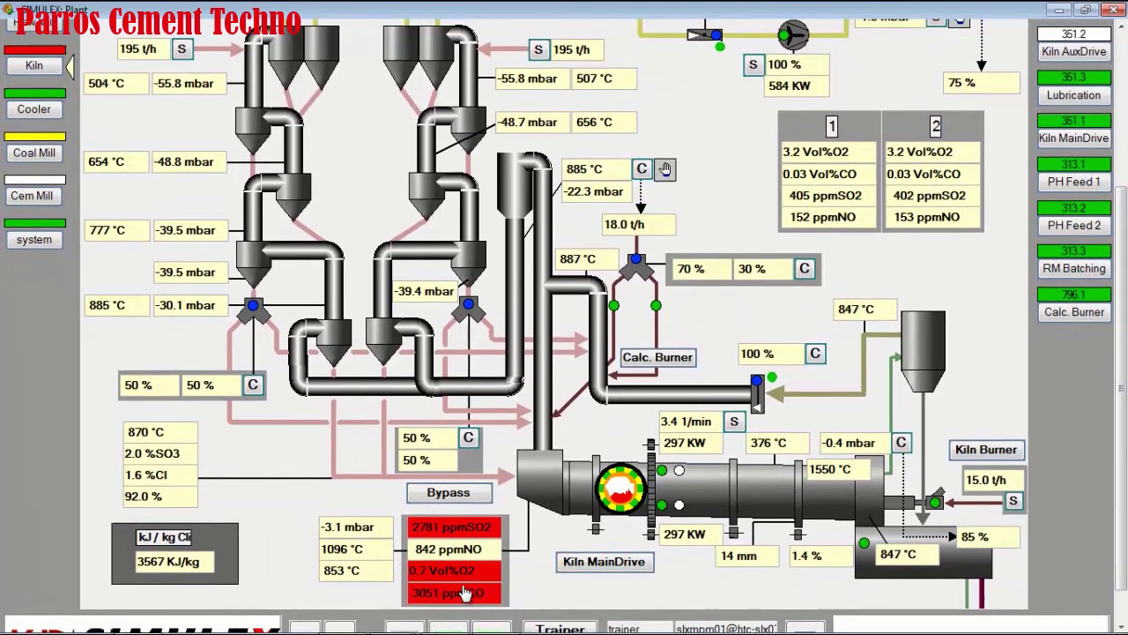
drag(1124, 364, 1123, 342)
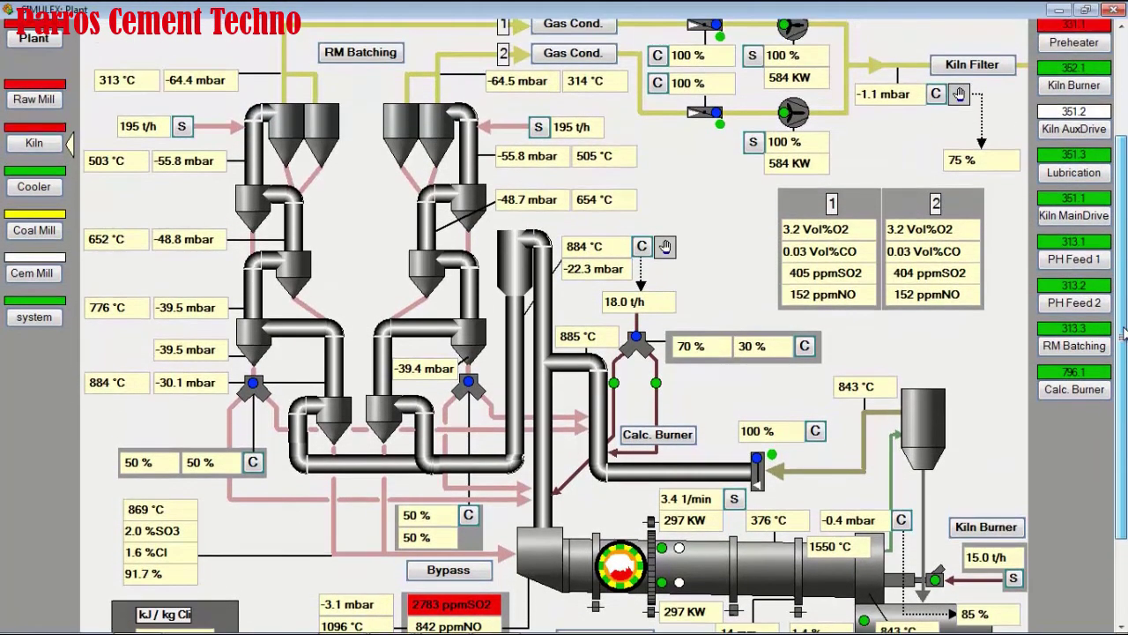
click(935, 95)
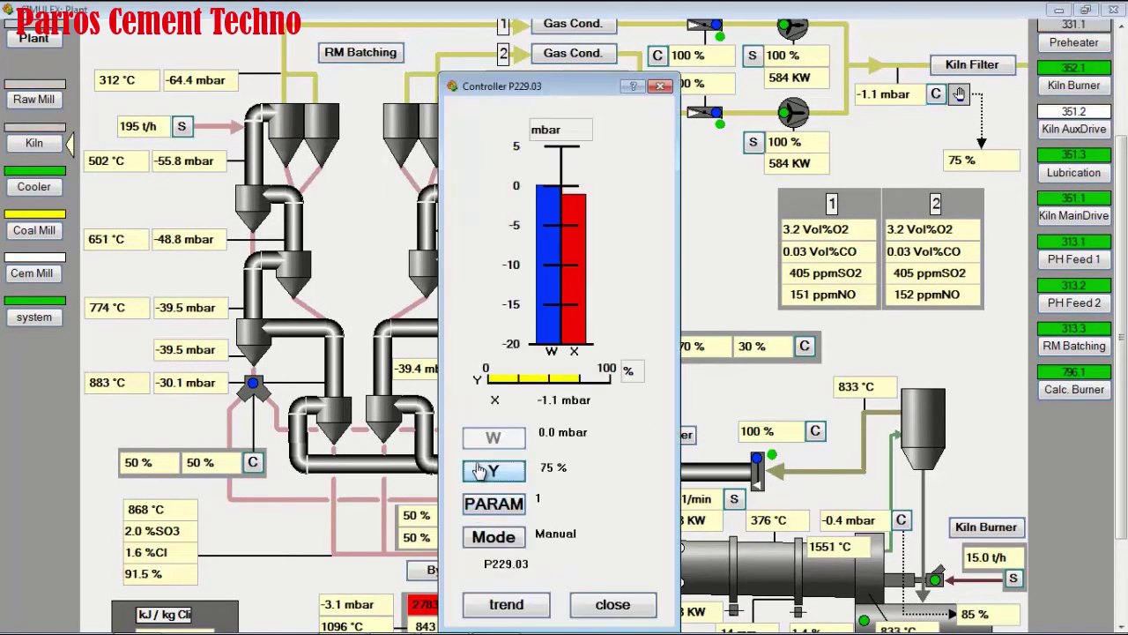
click(480, 471)
click(592, 379)
click(592, 379)
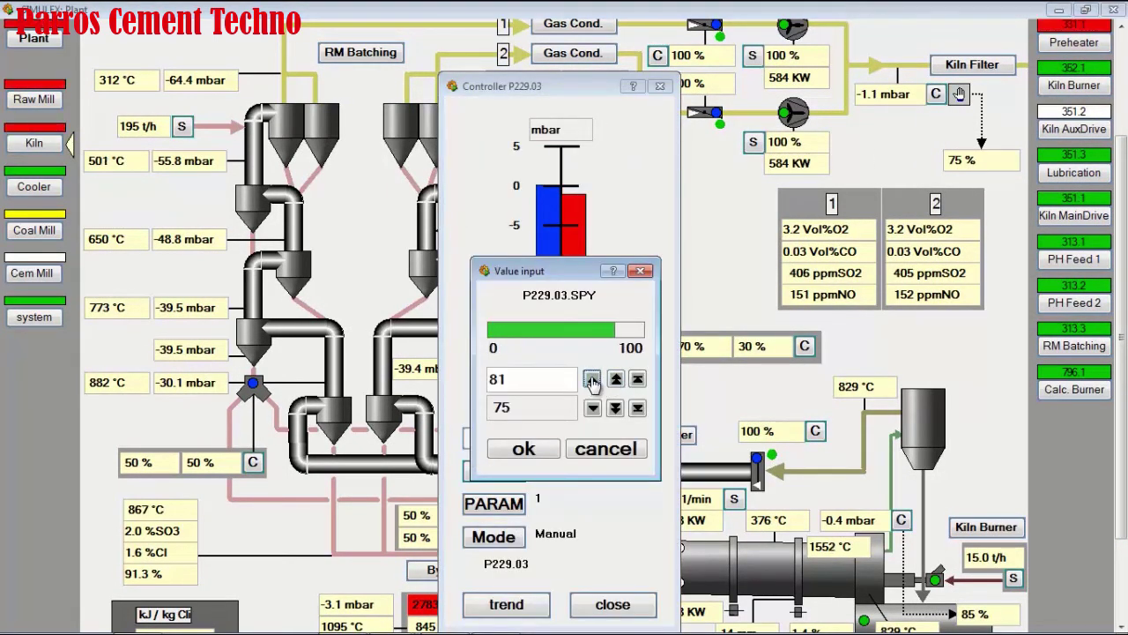
click(592, 407)
click(526, 448)
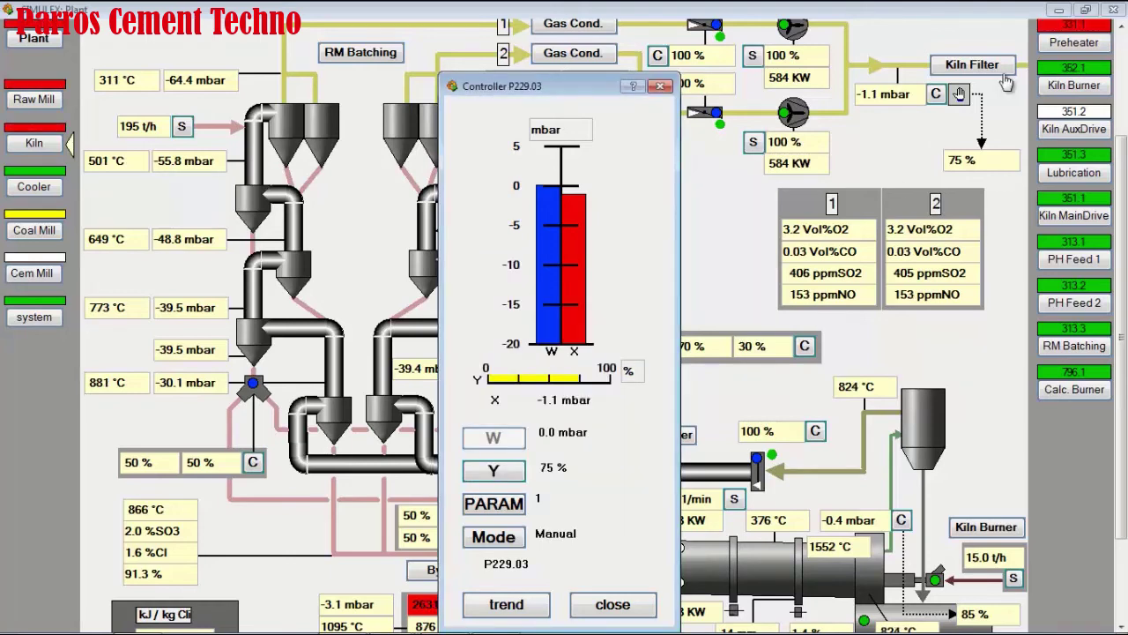
click(609, 606)
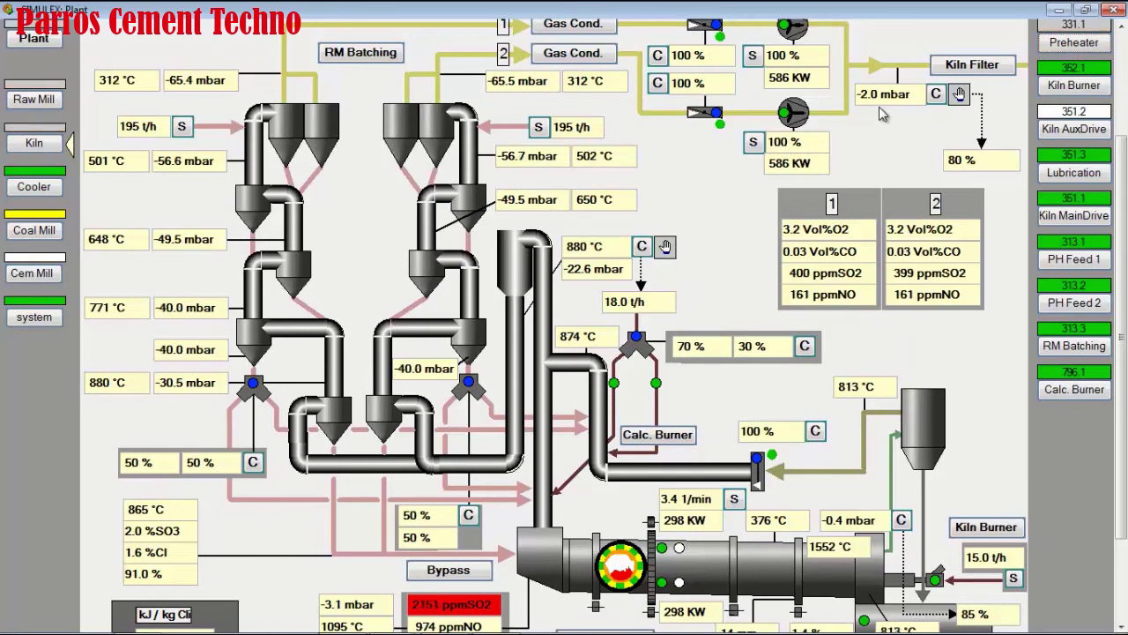
- Examine the kiln process readings, including the preheater and kiln inlet gas values, temperatures, pressures and specific heat consumption per kg clinker
scroll(1124, 154, up, 1)
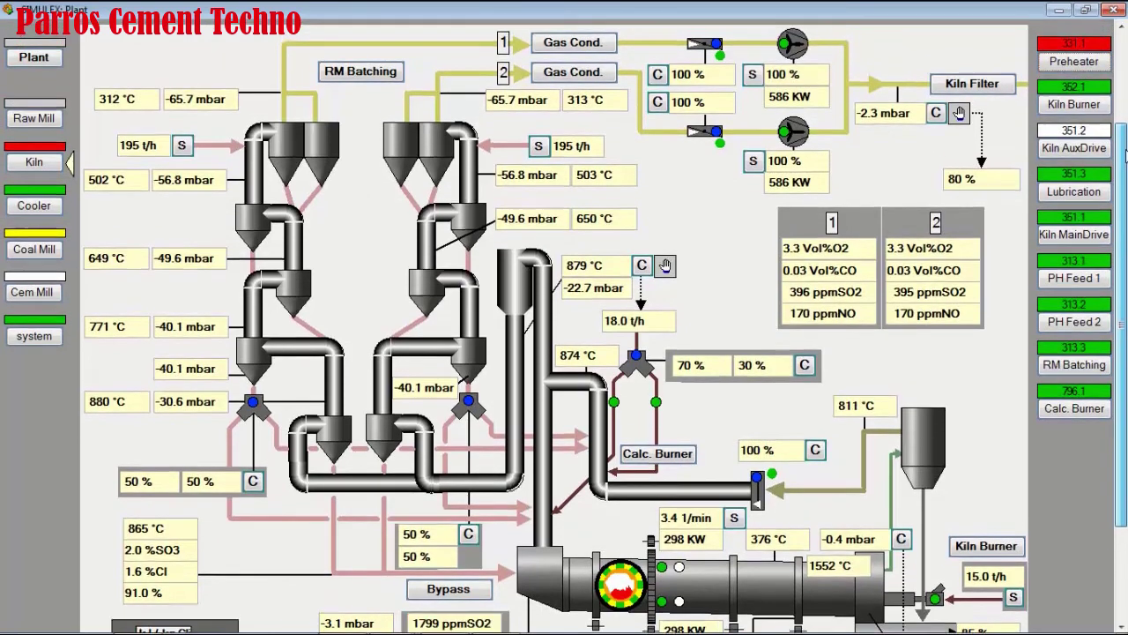
scroll(1123, 155, down, 1)
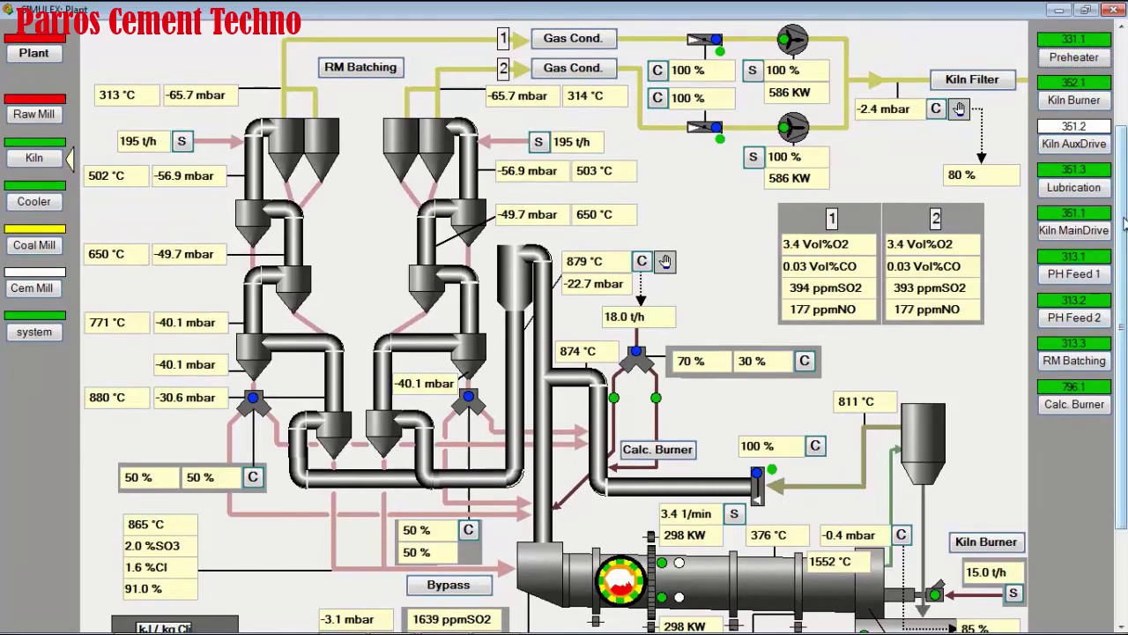
scroll(1125, 224, down, 1)
scroll(1124, 221, up, 2)
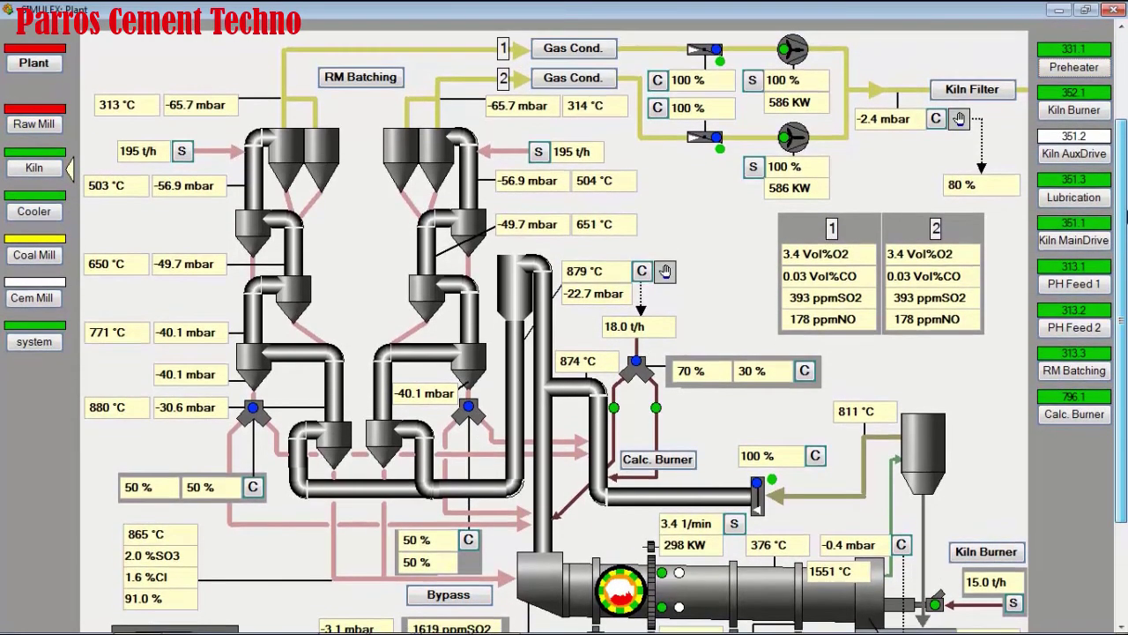
drag(1125, 216, 1126, 274)
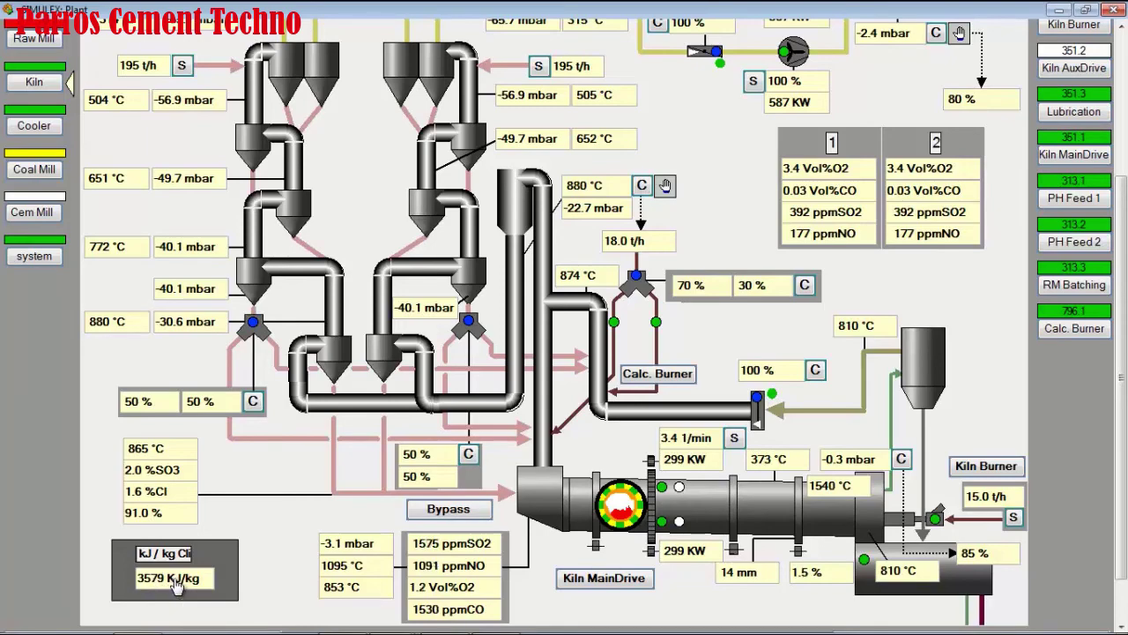
drag(1123, 465, 1124, 391)
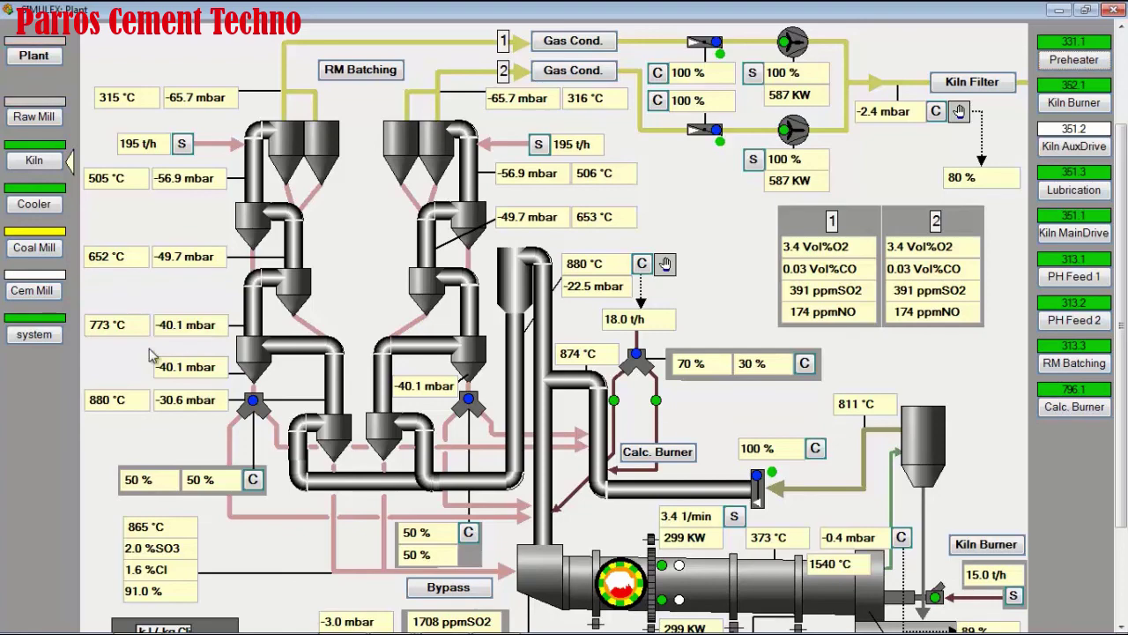
drag(1123, 330, 1123, 360)
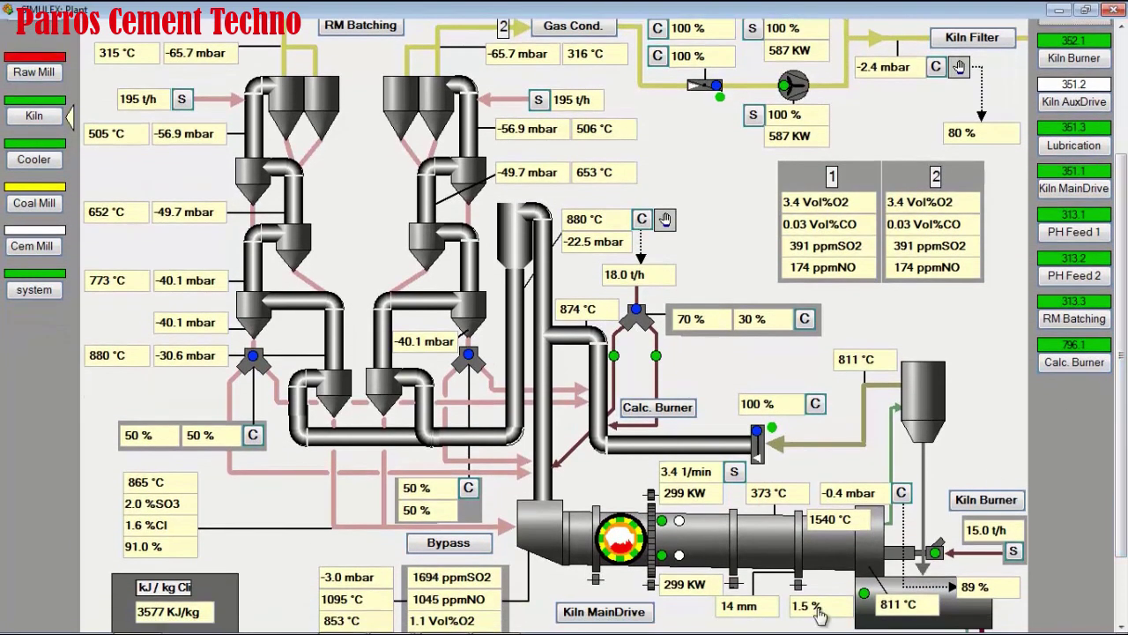
scroll(284, 321, up, 1)
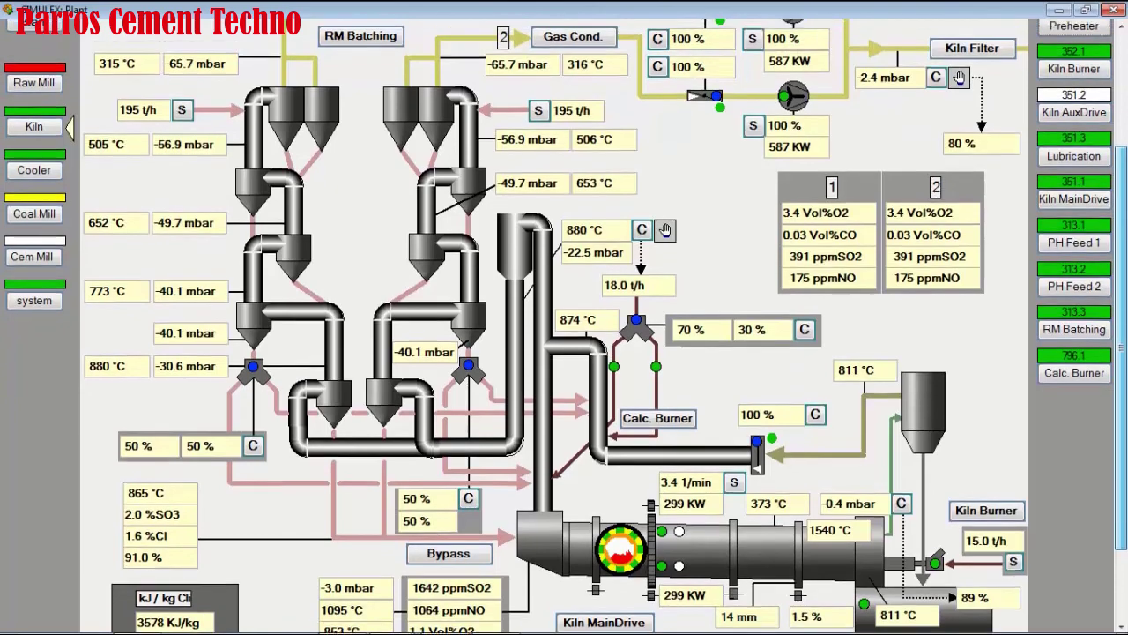
- Switch to the coal mill view
click(34, 252)
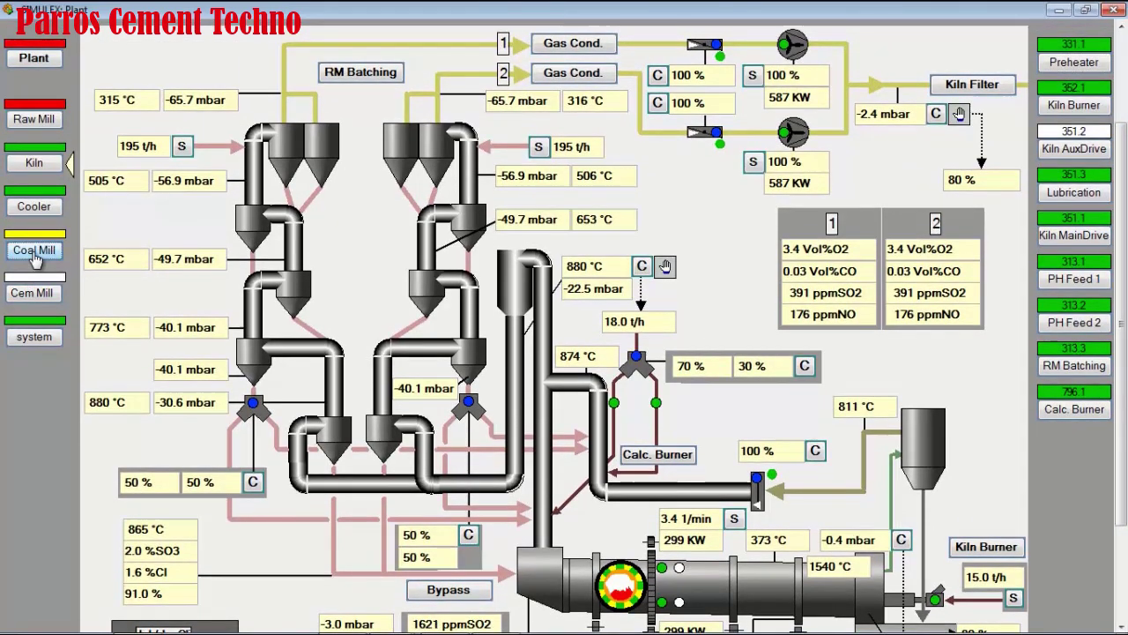